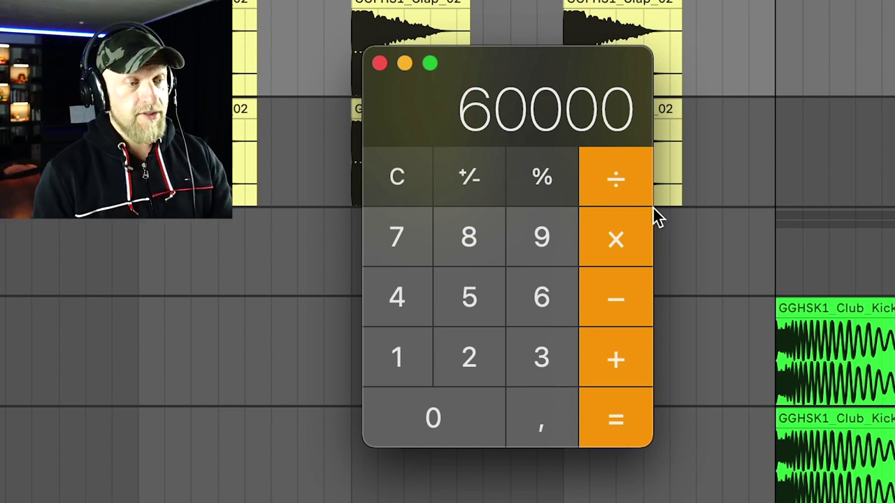
click(620, 182)
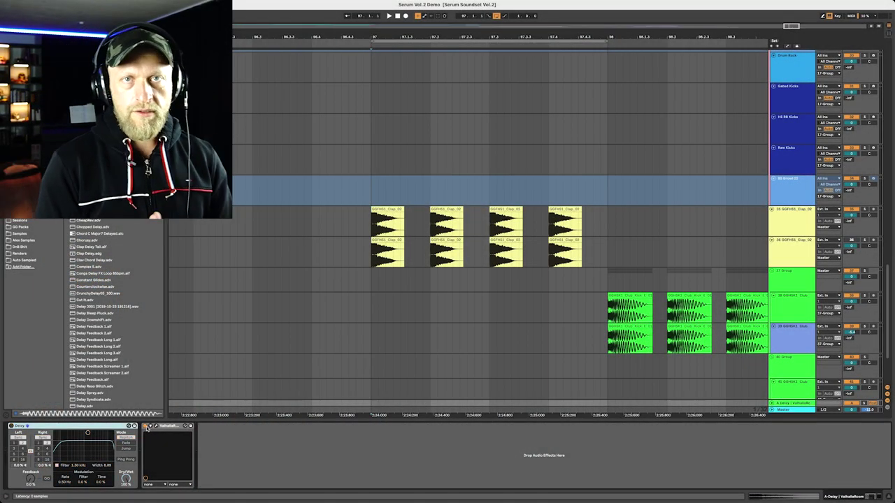
- Start from the first clap at bar 97 and raise the return reverb's predelay to about 186 ms
click(374, 220)
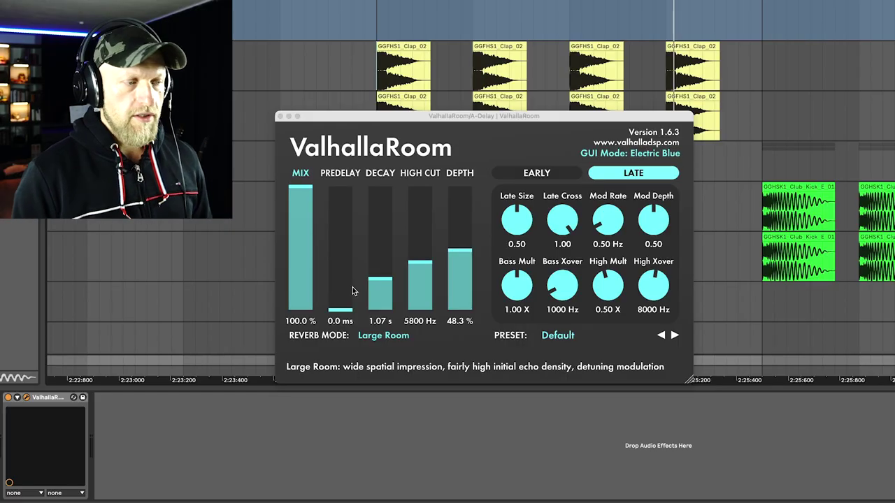
drag(353, 293, 346, 221)
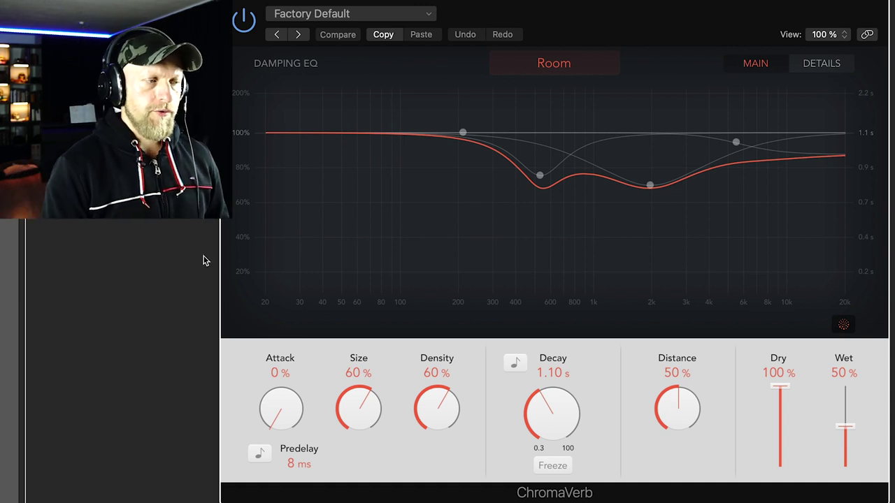
- Switch the predelay of ChromaVerb and of Hybrid Reverb to tempo-synced note values
click(260, 456)
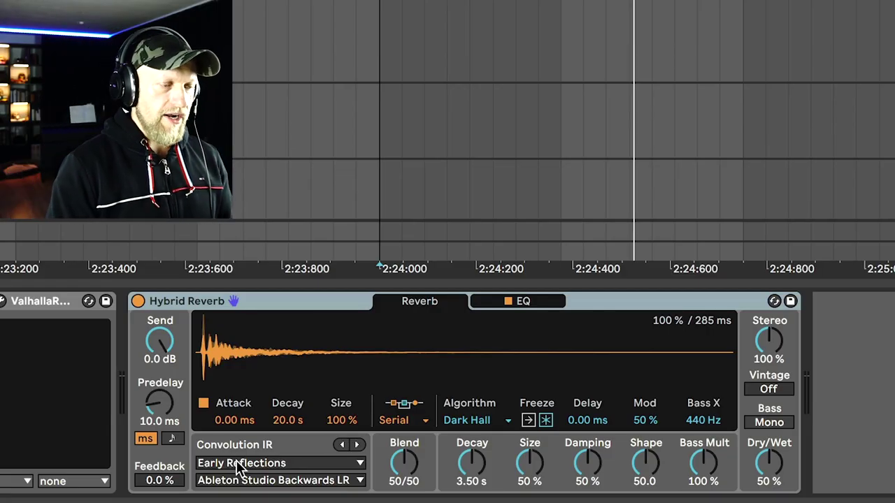
click(170, 441)
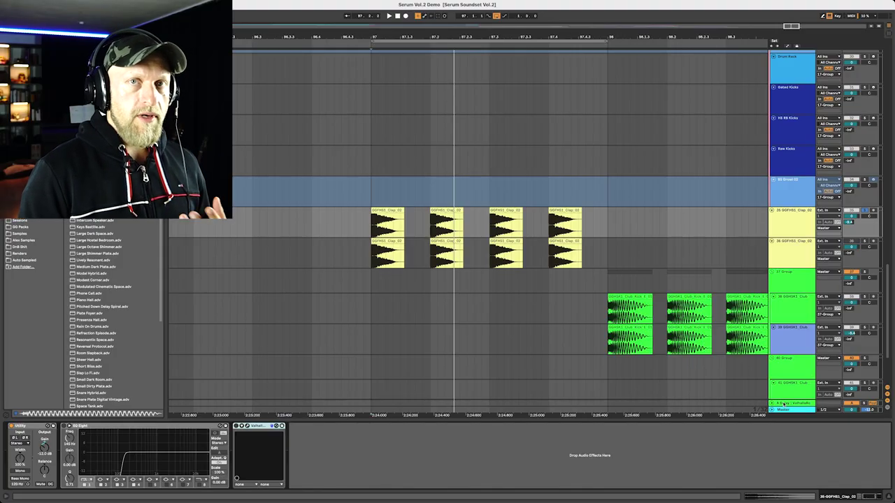
- Open ValhallaRoom on the A-Delay return track and set its predelay to 0 ms
click(788, 404)
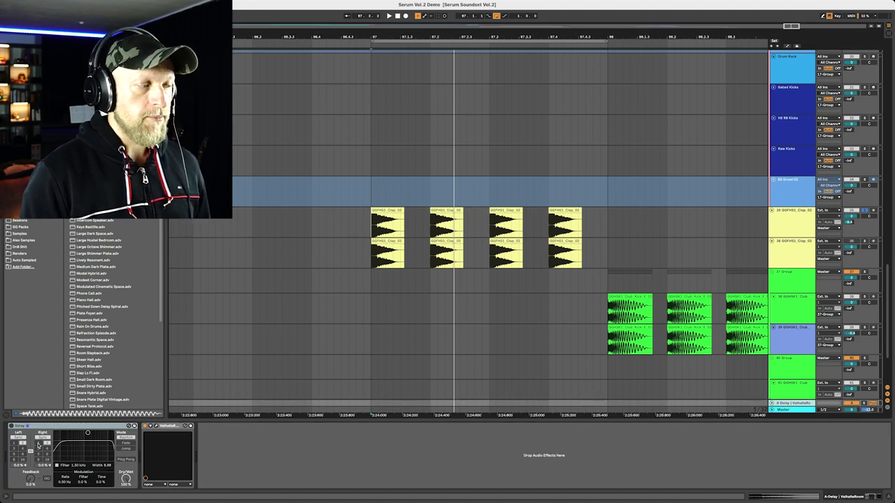
click(150, 426)
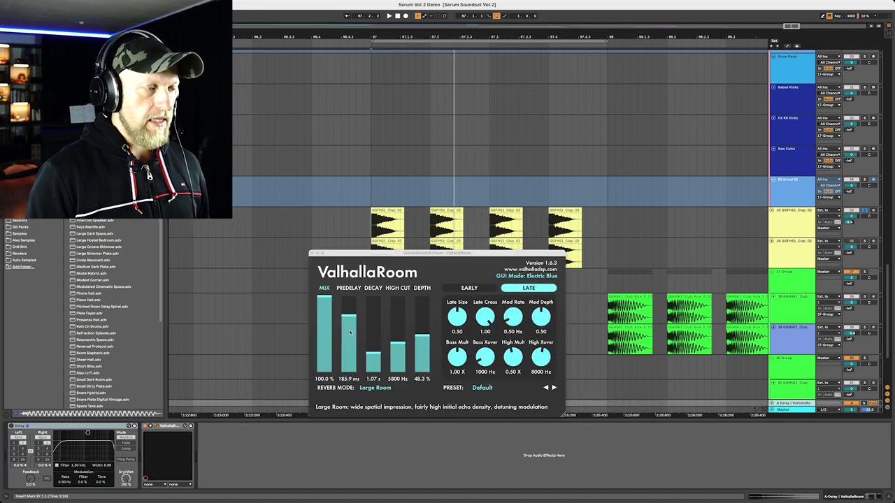
drag(350, 333, 349, 497)
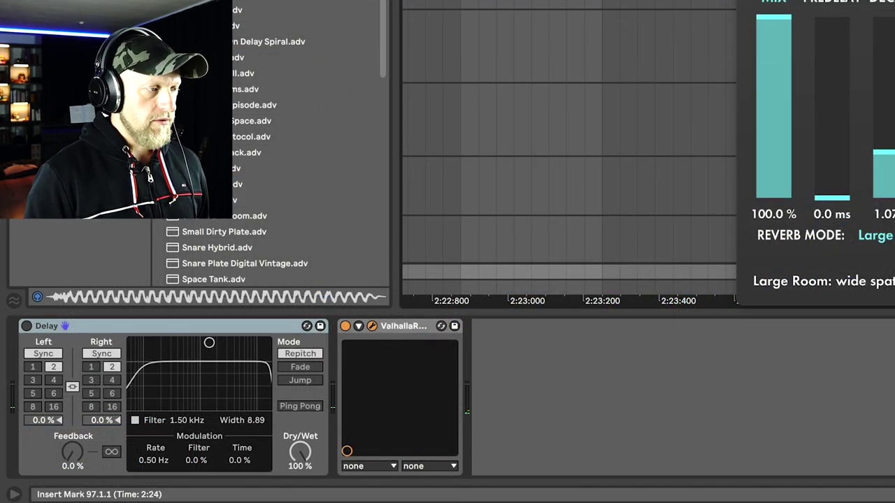
- Enable the Delay device, bypass ValhallaRoom on the return track and play back the delayed claps
click(204, 327)
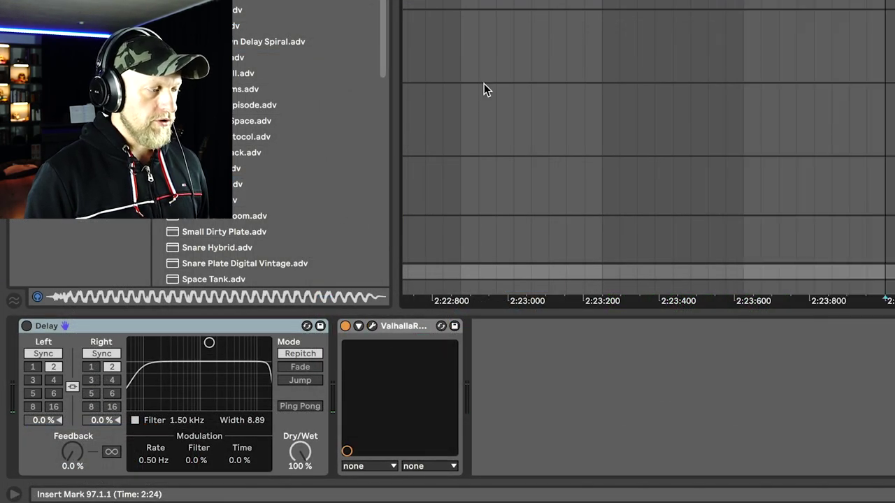
click(26, 326)
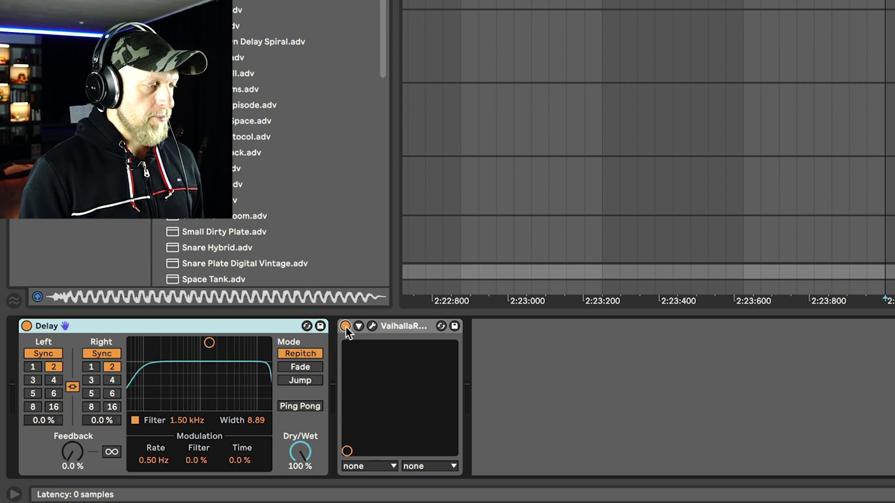
click(345, 326)
key(space)
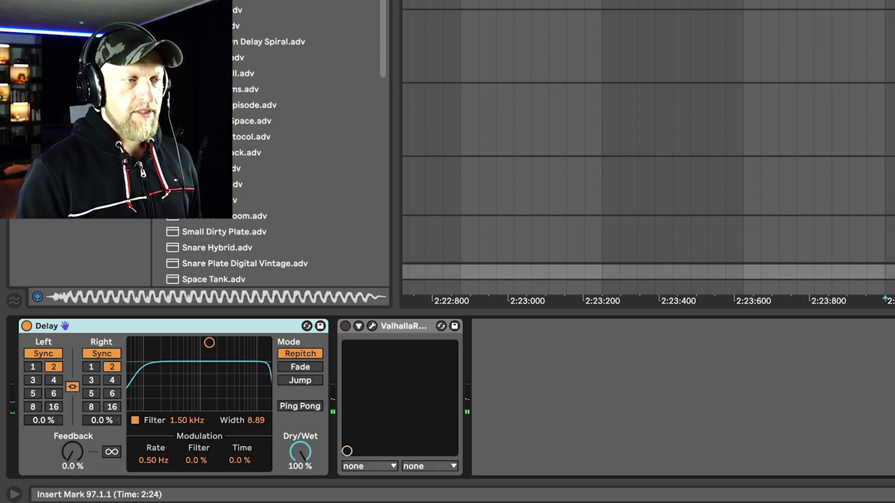
- Select the full bar of four claps on track 35, from 97.1.1 to 98.1.1, and loop it
click(563, 218)
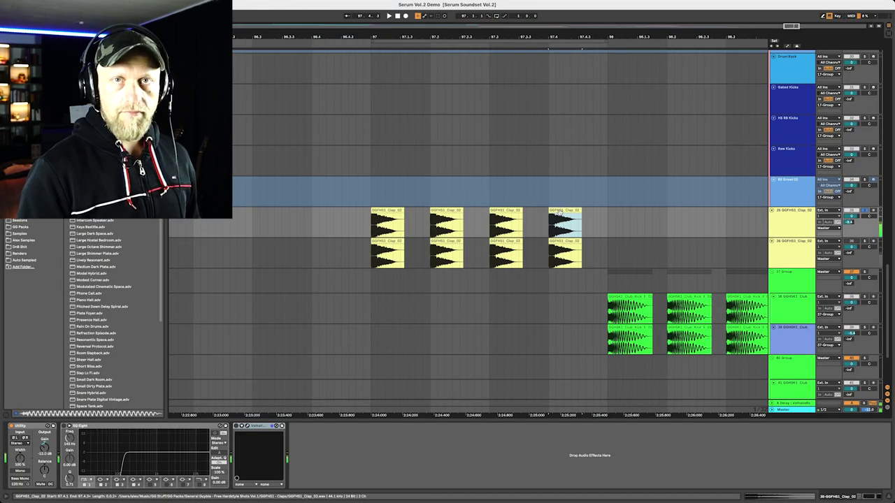
drag(611, 218, 370, 221)
key(super+l)
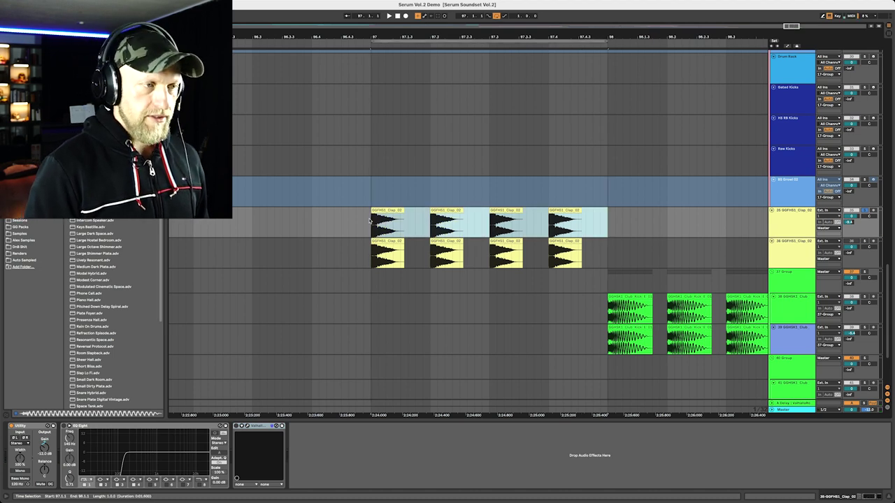
- Re-enable ValhallaRoom on the A-Delay return track and select the first beat of the upper clap track
click(233, 403)
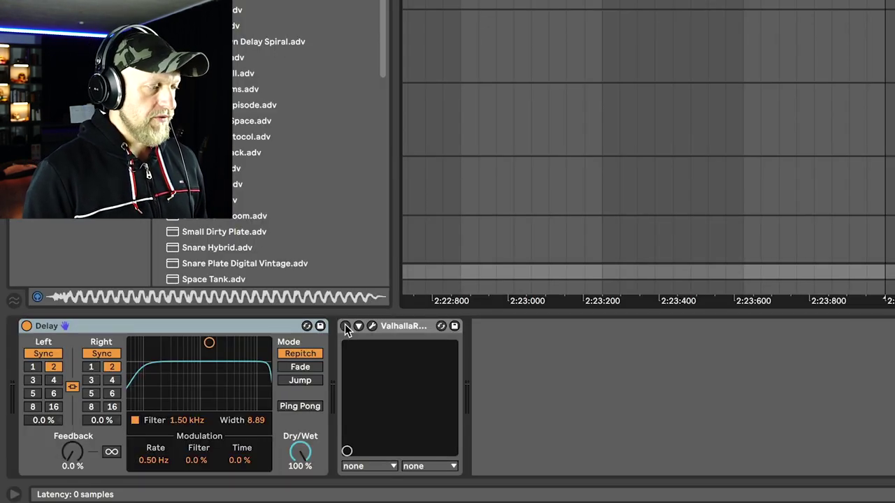
click(345, 326)
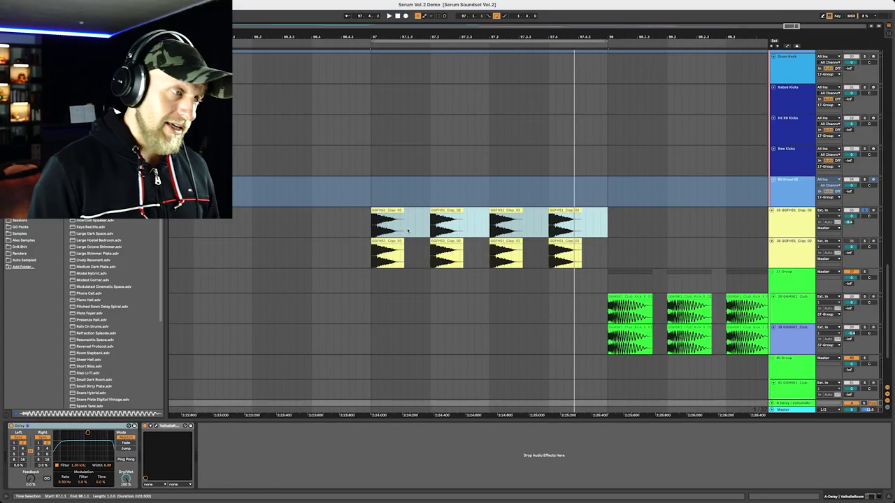
click(408, 231)
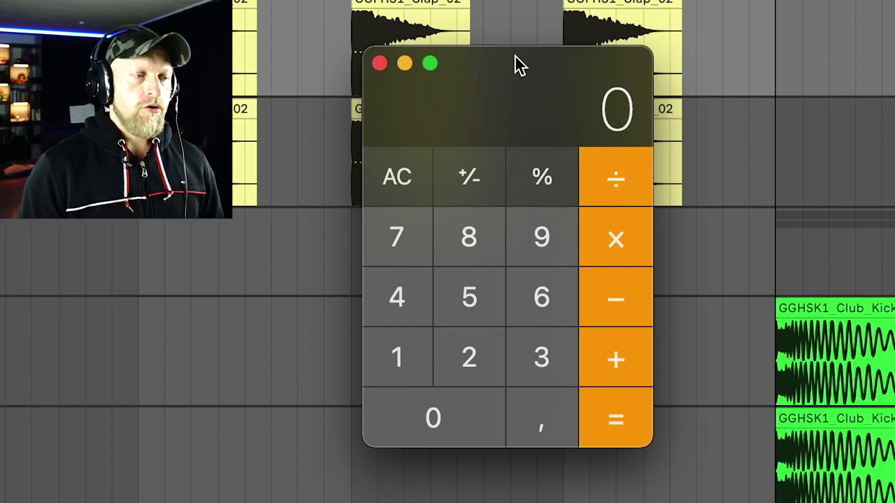
- Multiply 60 by 1000 in the calculator to get the milliseconds per minute
click(450, 423)
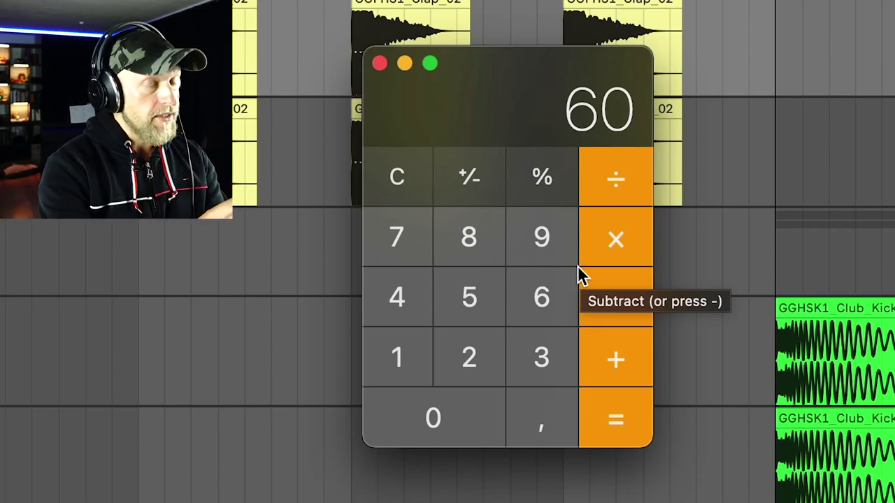
key(asterisk)
click(409, 369)
click(425, 416)
click(425, 418)
click(425, 418)
click(619, 428)
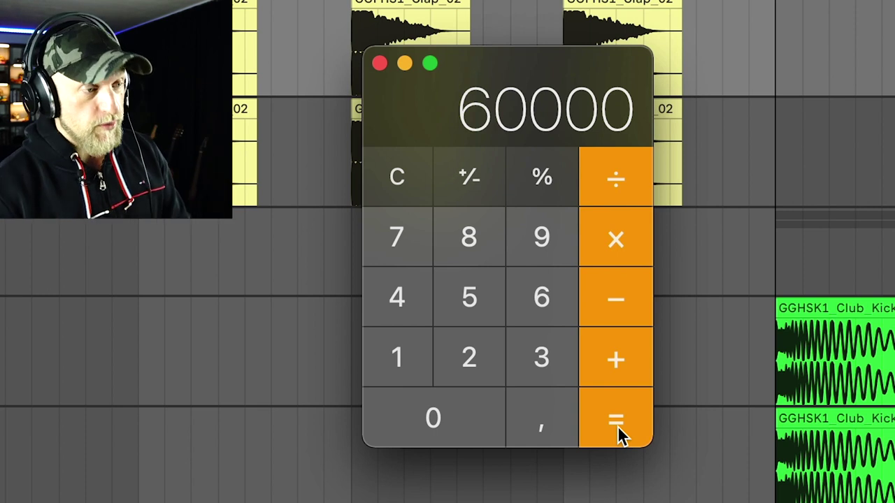
- Divide the milliseconds per minute by the tempo of 160 BPM
click(622, 183)
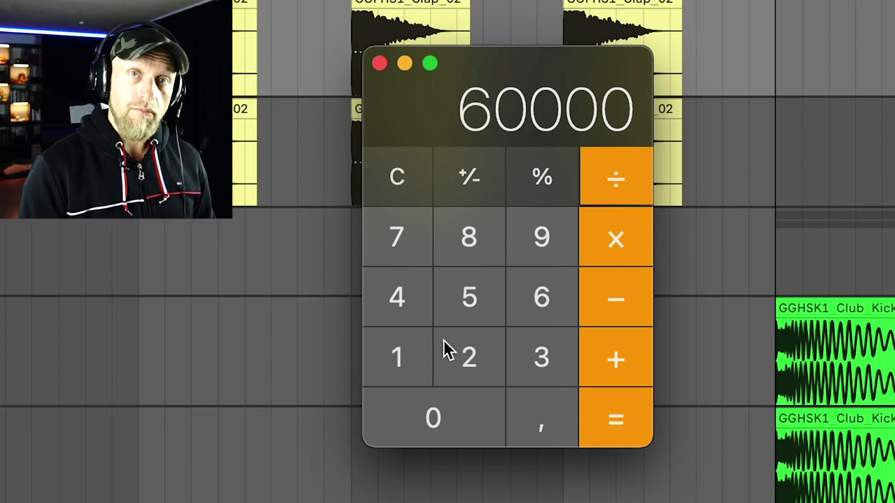
click(406, 365)
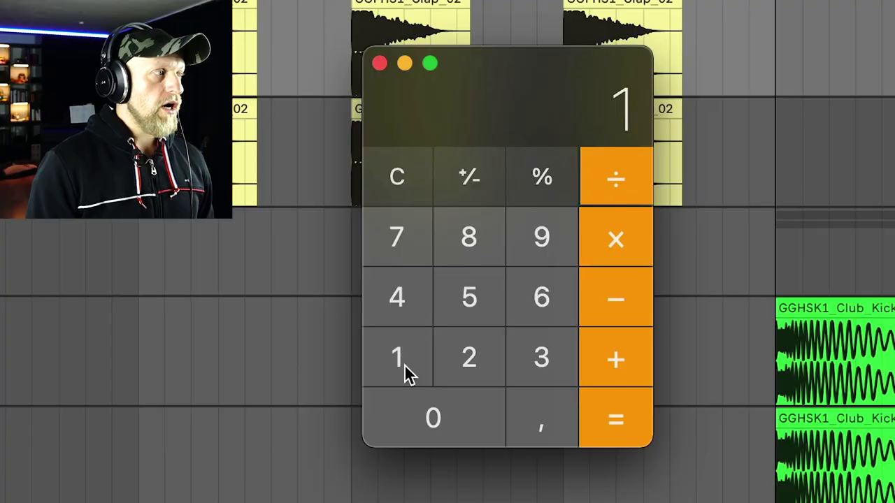
click(557, 310)
click(473, 421)
click(625, 421)
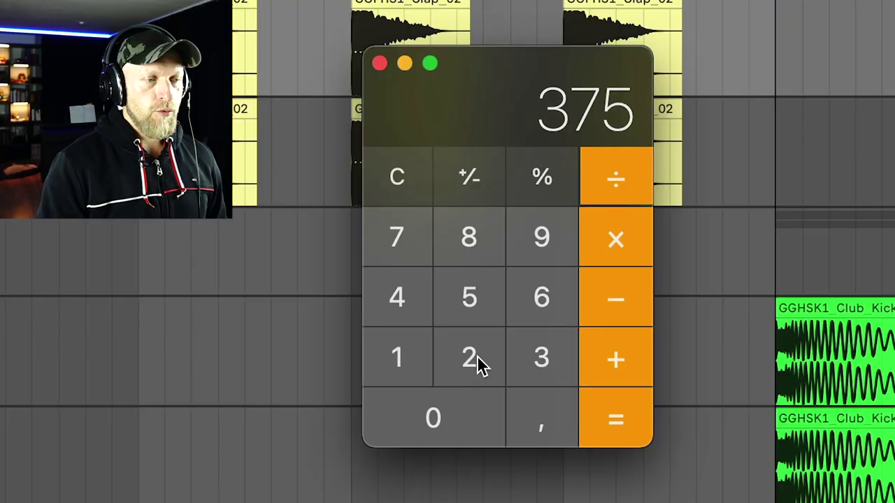
- Halve the beat length twice, multiply that result by 2 and leave the calculator
click(465, 365)
click(624, 423)
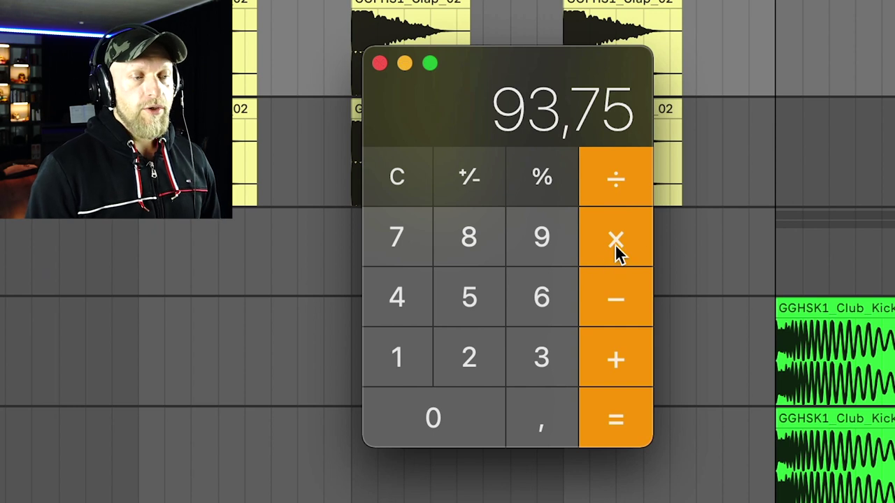
click(615, 244)
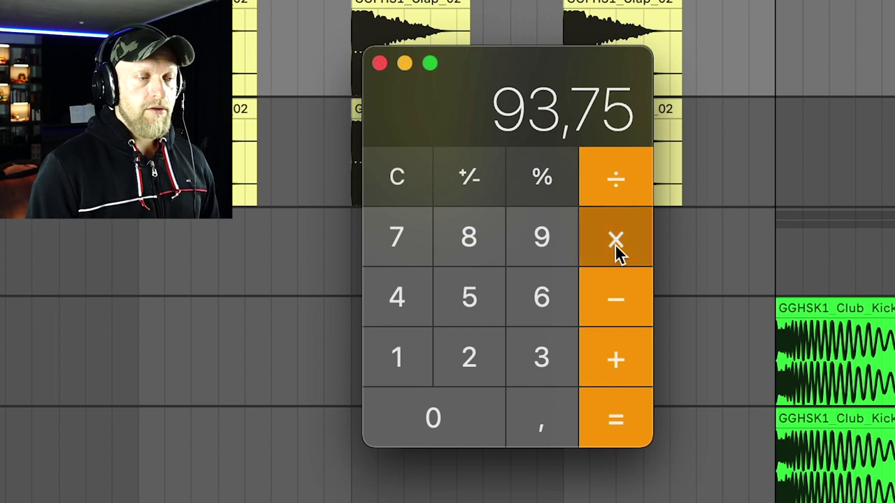
key(2)
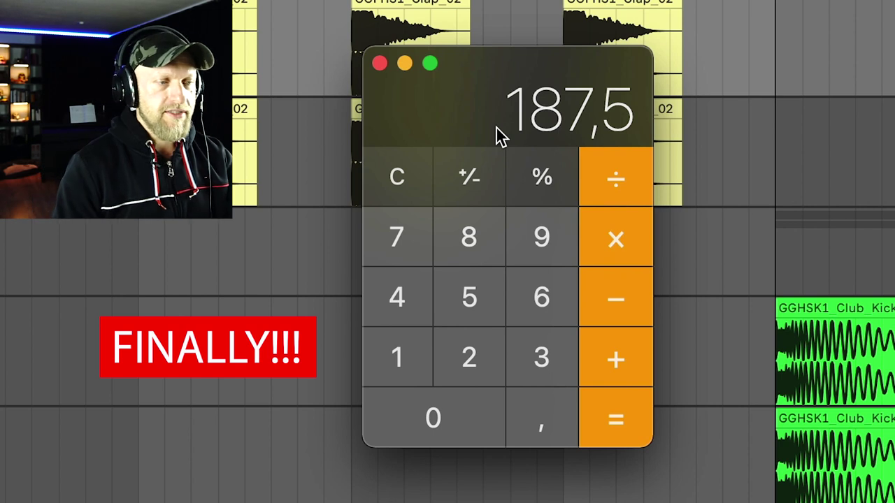
key(super+q)
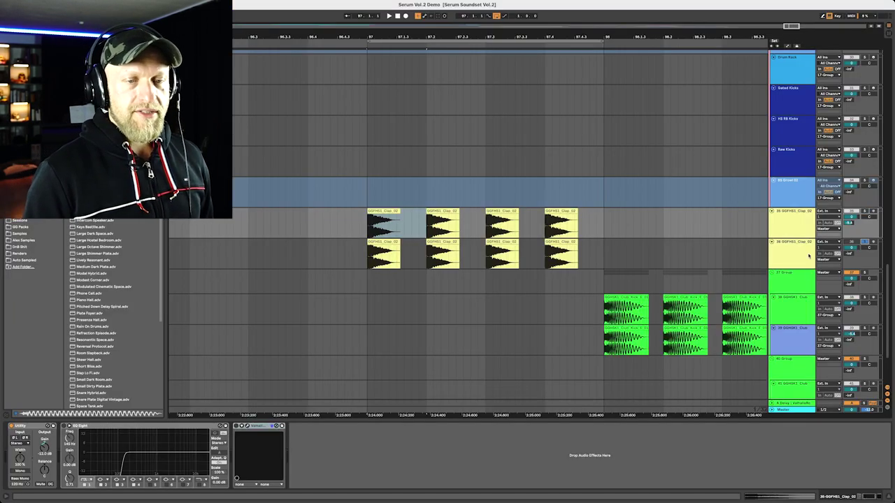
- Open ValhallaRoom on clap track 36 and set its predelay to the calculated 187.5 ms
click(809, 256)
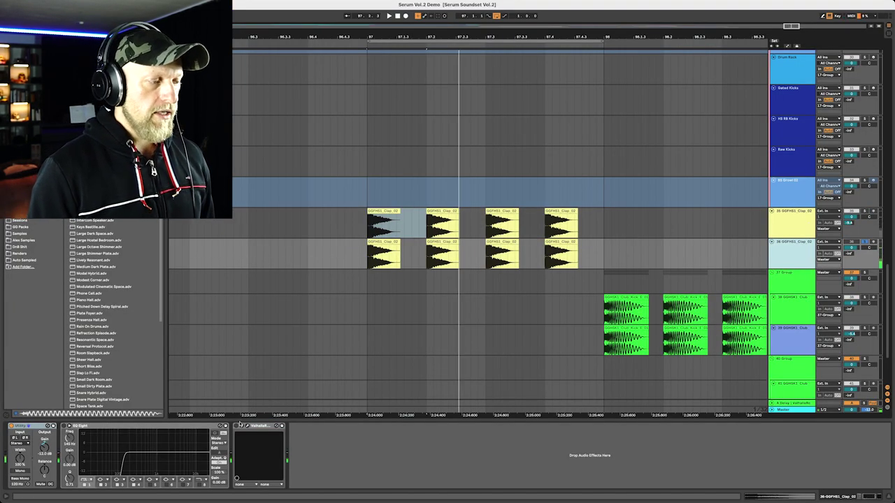
click(248, 427)
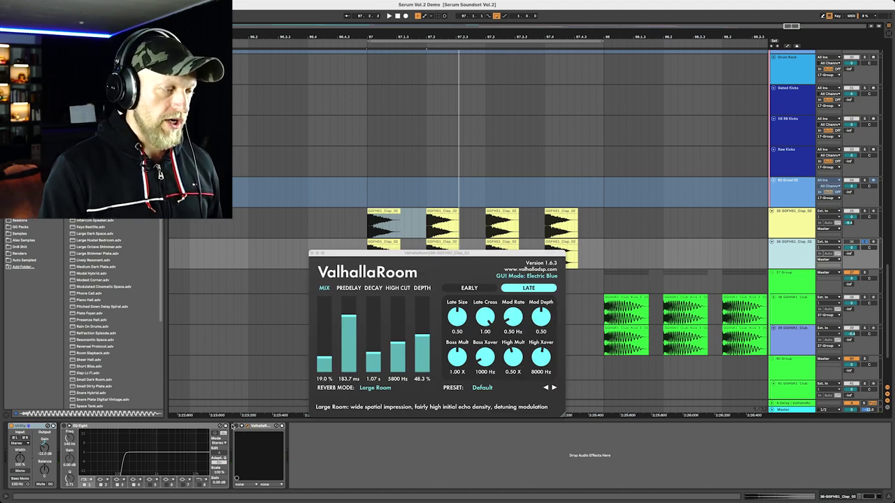
key(super+Tab)
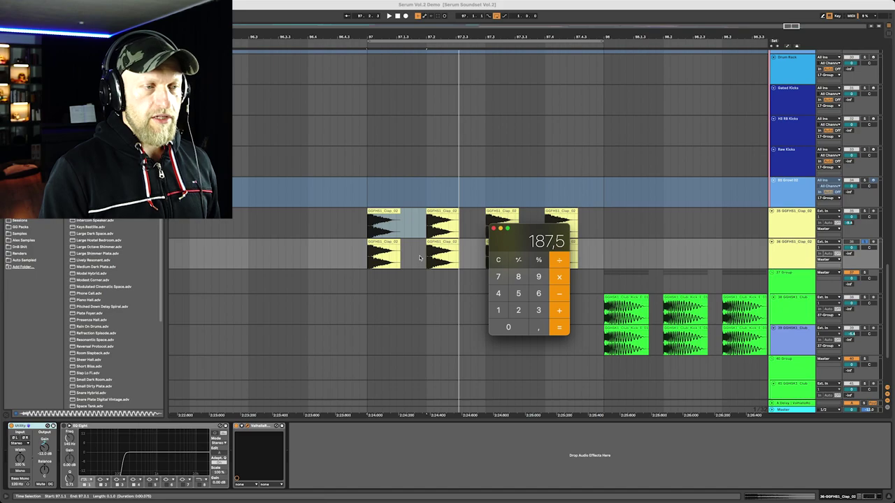
key(super+Tab)
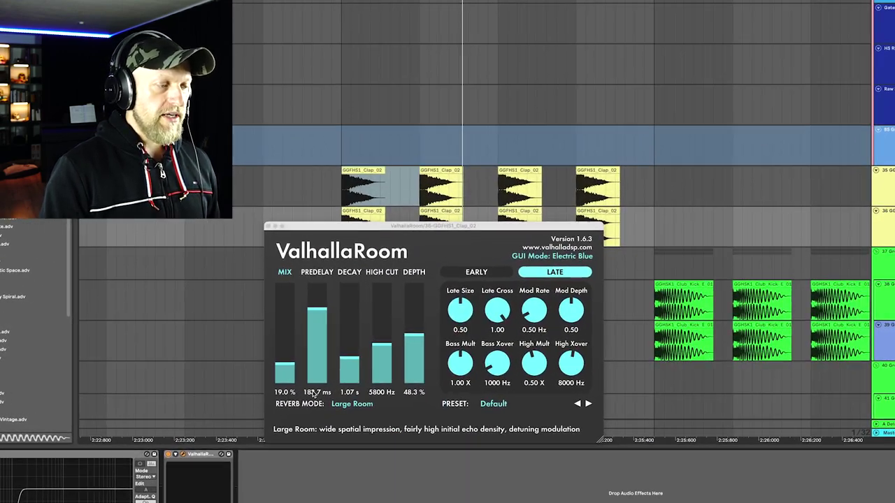
click(314, 394)
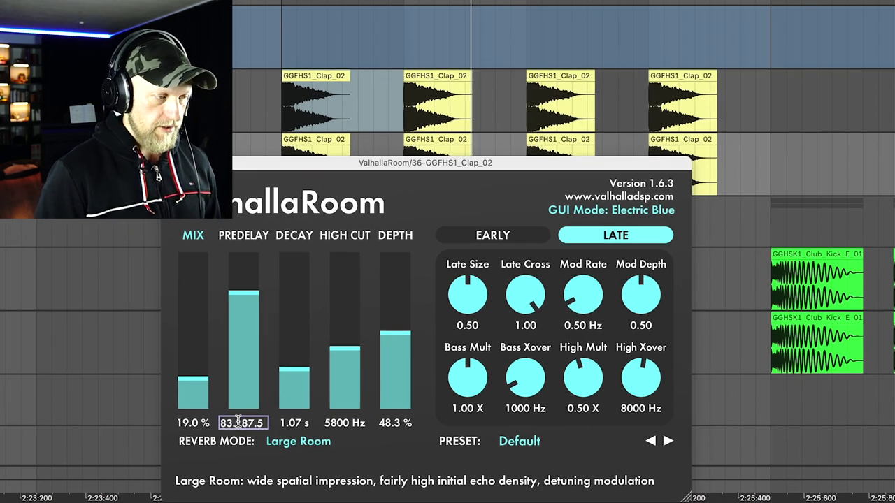
key(Return)
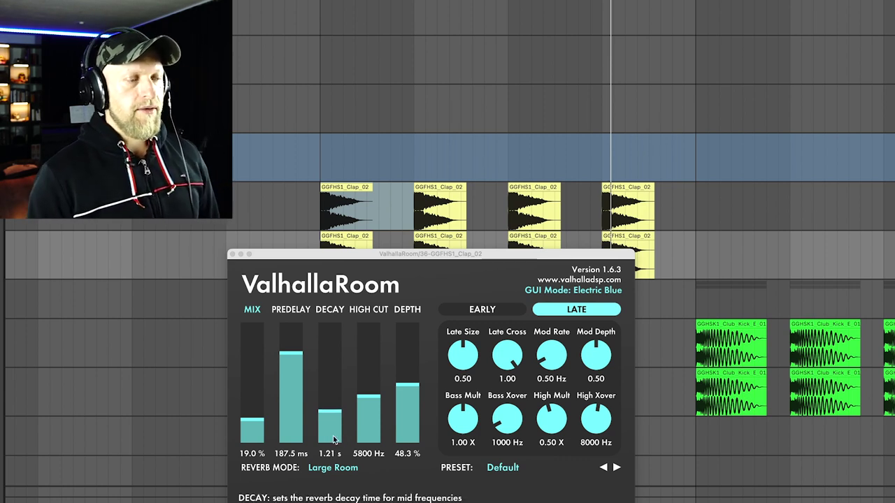
- Set ValhallaRoom's decay to 0.19 s and place the insert marker at bar 98 on clap track 36
click(328, 455)
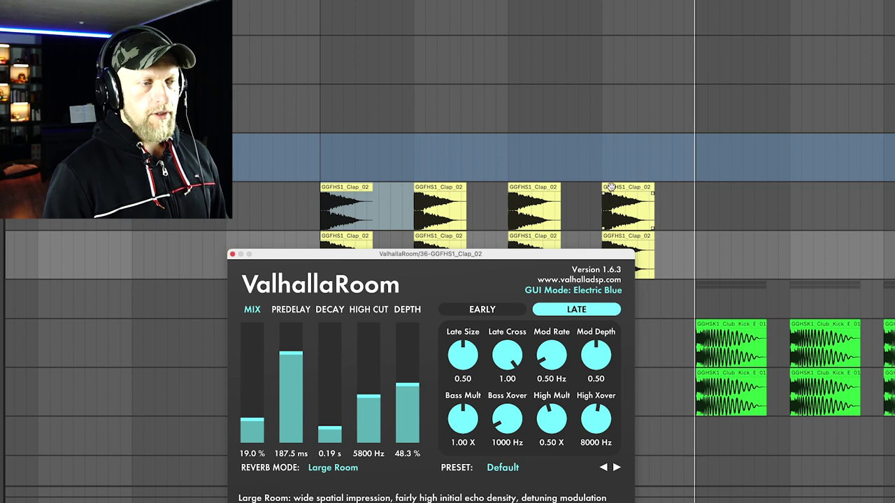
click(602, 206)
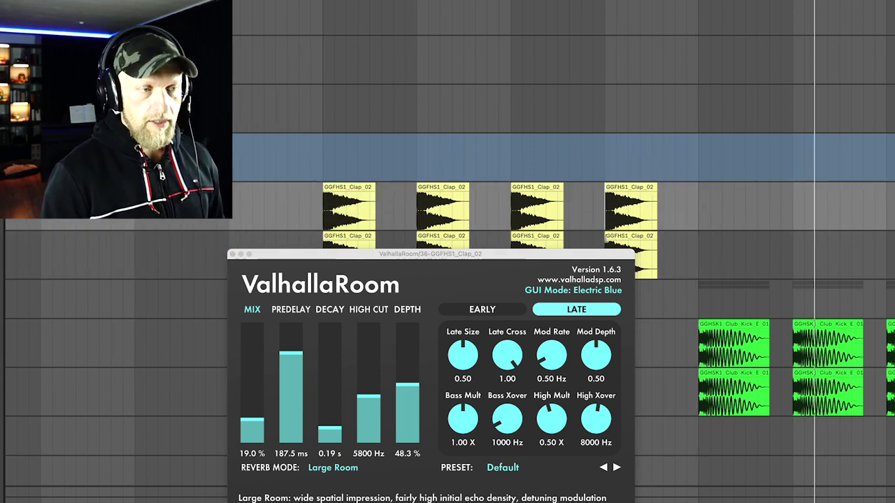
click(699, 253)
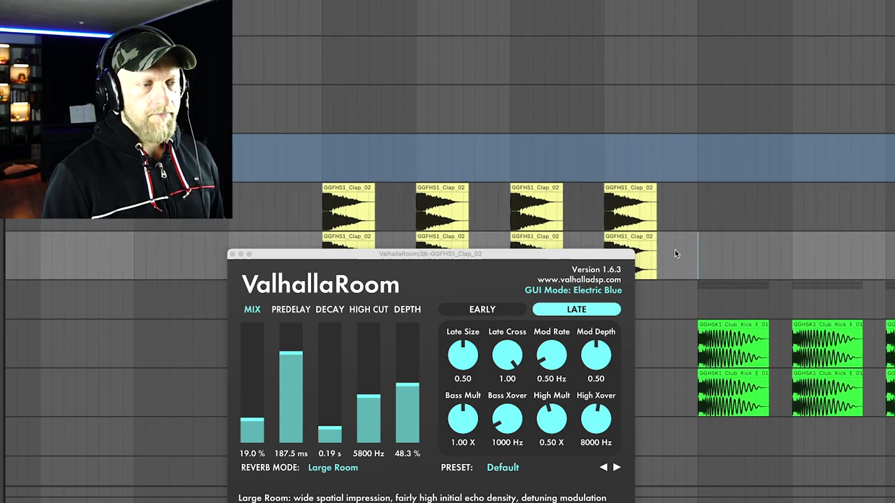
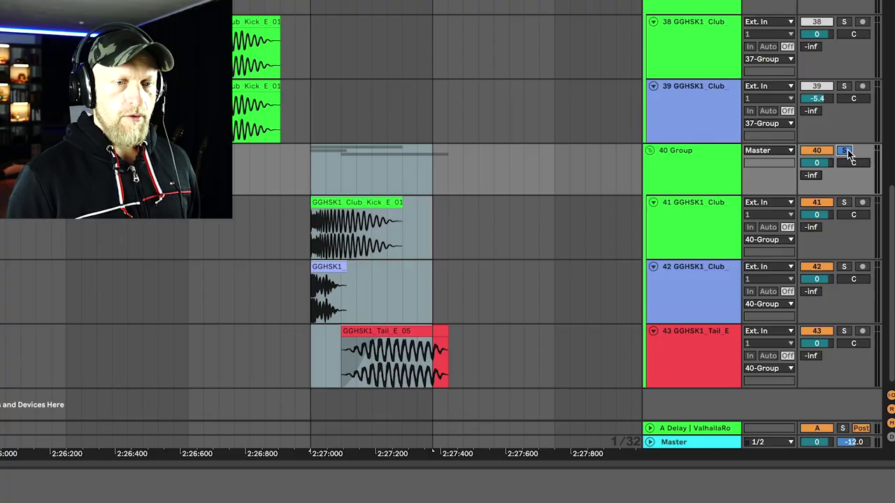
- Place the insert marker at the start of group 40's kick and play it with the Club Kick and Tail tracks soloed
click(334, 244)
click(316, 180)
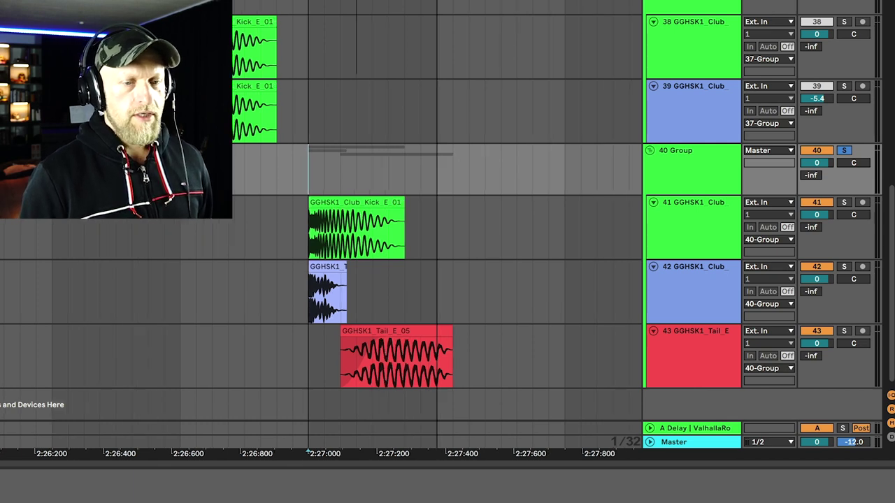
key(plus)
click(844, 203)
key(space)
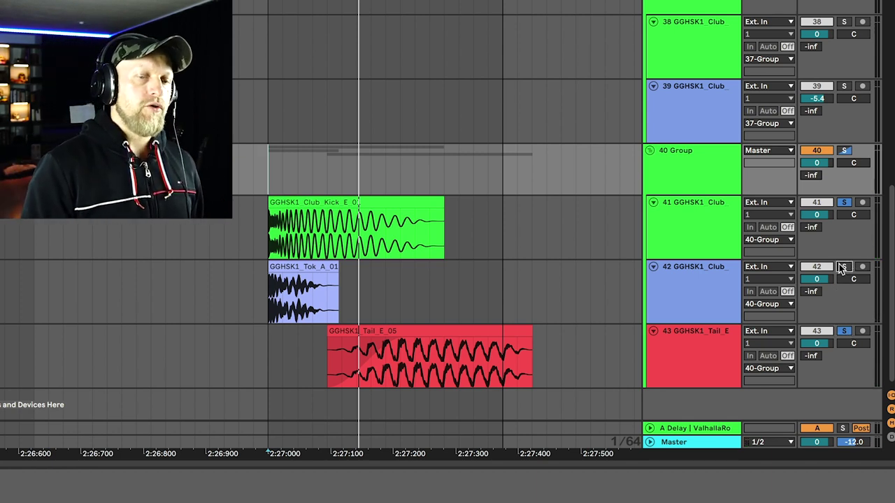
- Enable ValhallaRoom on track 42, set its mix to 21.3 % and play the kick with the reverb
click(731, 276)
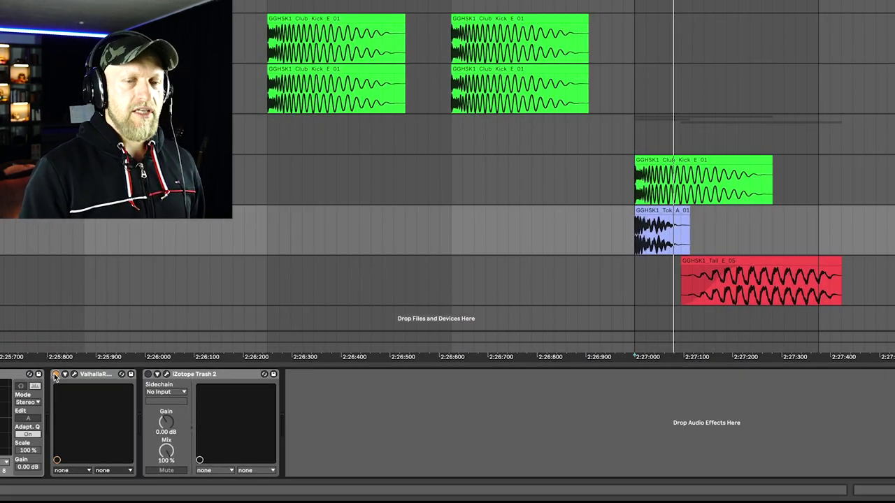
click(56, 375)
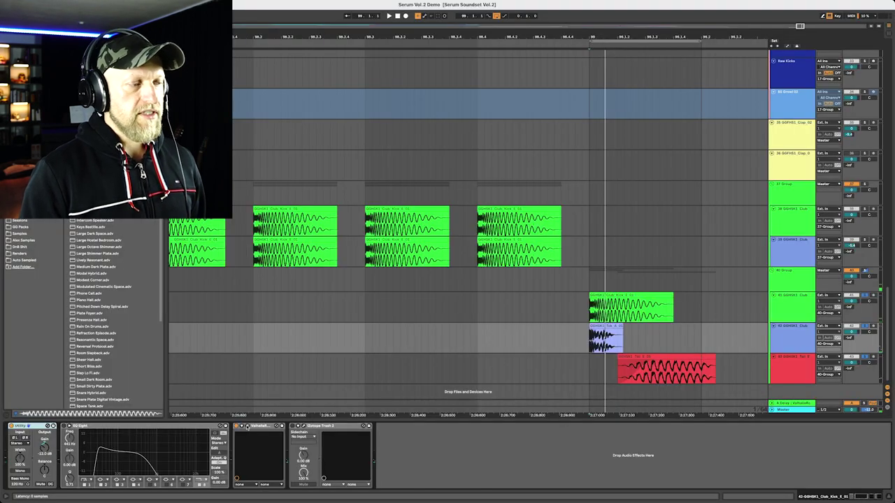
click(74, 374)
key(space)
drag(328, 368, 329, 363)
key(space)
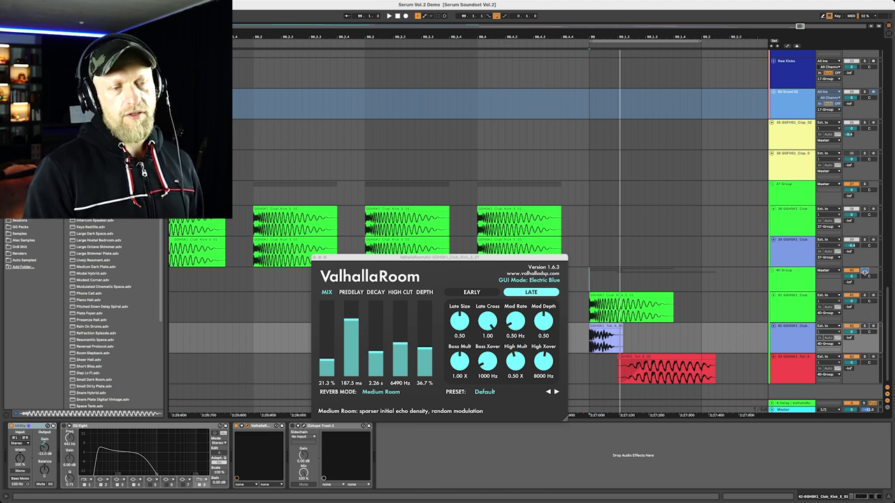
- Freeze and flatten track 42 to render the Tok sound with its reverb to audio
right_click(798, 335)
click(801, 360)
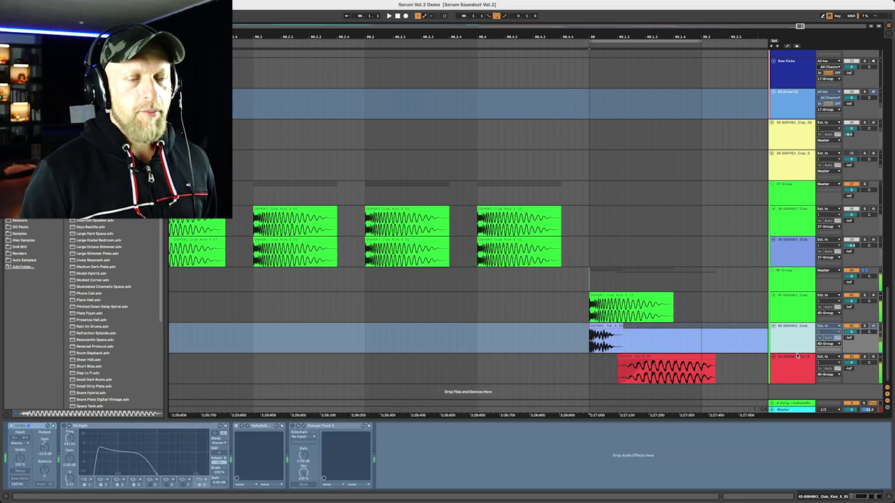
right_click(798, 337)
click(813, 382)
click(655, 326)
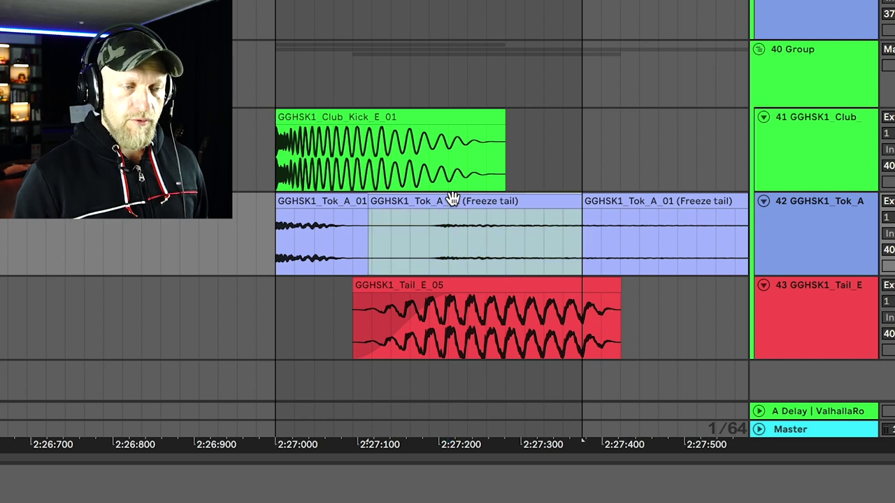
- Split the Tok freeze tail just before the reverb begins, move the reverb part earlier to crossfade with the Tok clip, and play it
click(410, 223)
click(428, 225)
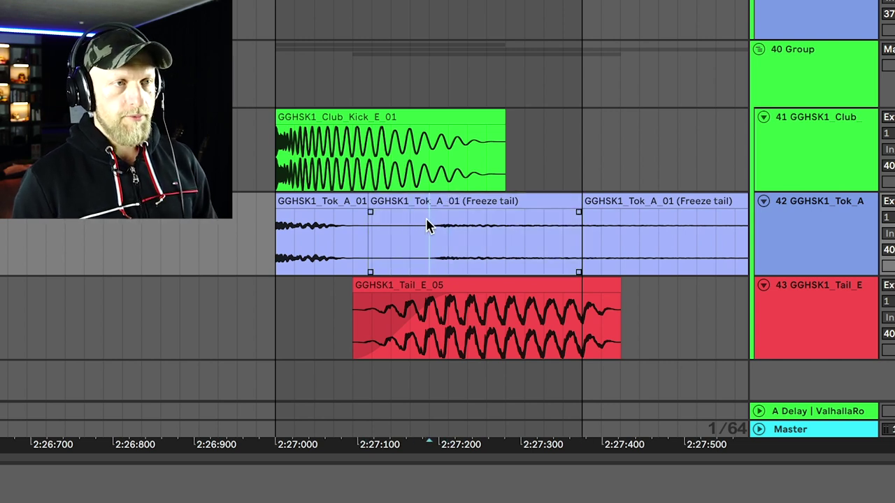
key(ctrl+e)
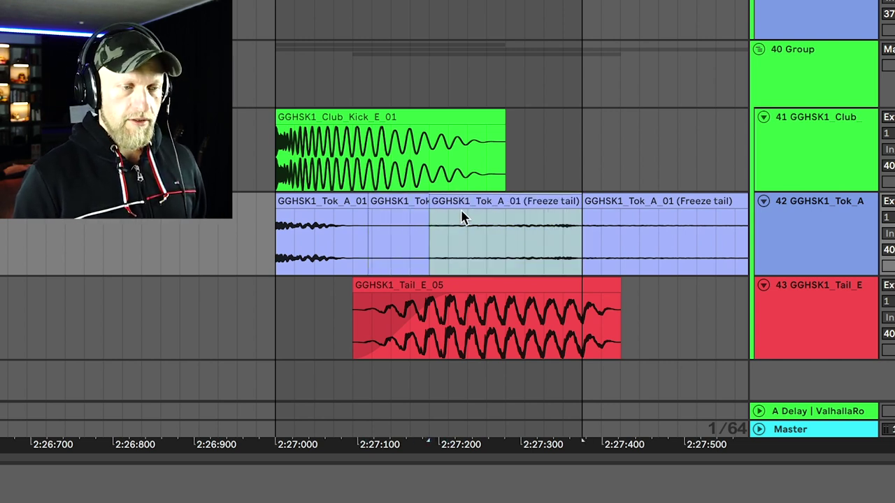
drag(436, 201, 339, 223)
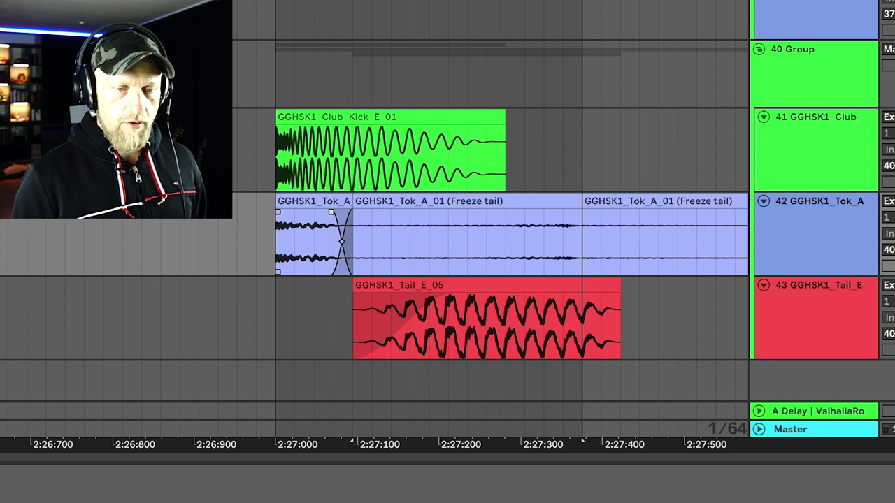
key(space)
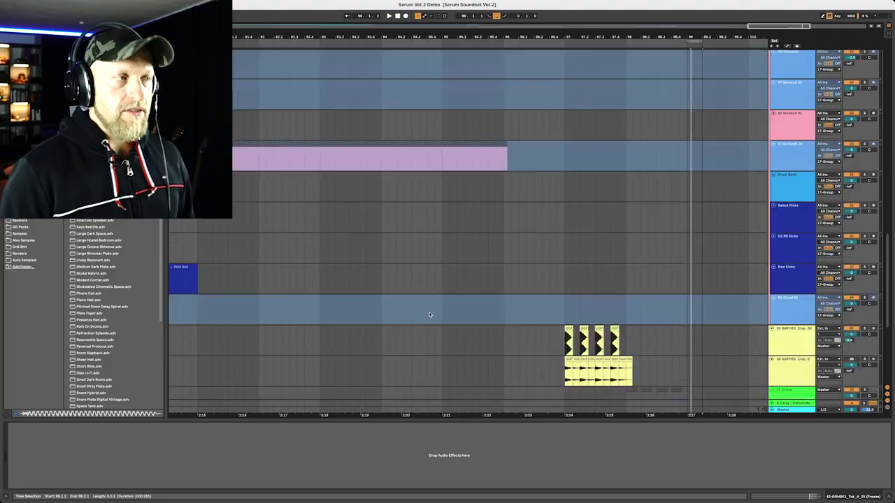
- Play the LD Konfitent lead and examine the effects in its Serum patch
scroll(422, 233, up, 5)
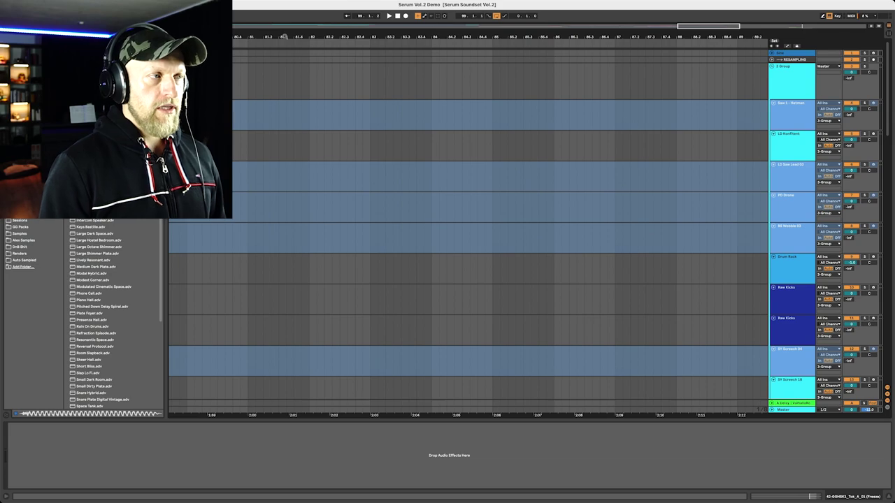
scroll(657, 221, down, 10)
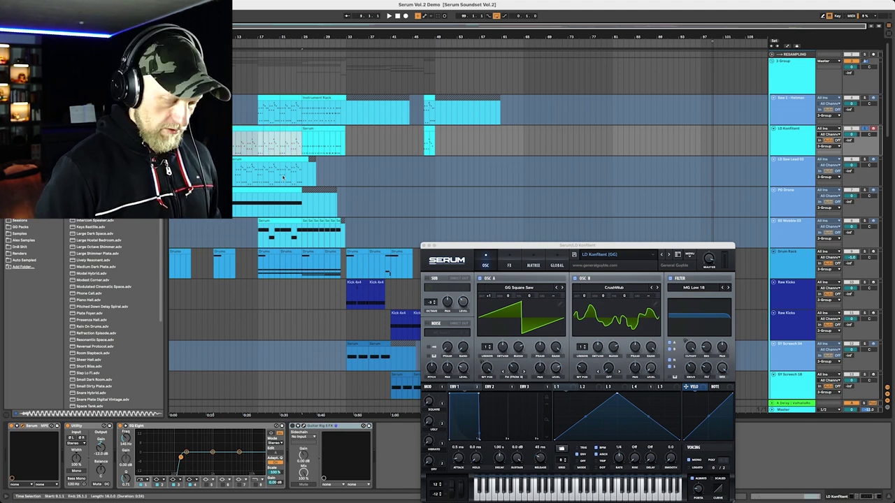
key(space)
click(269, 252)
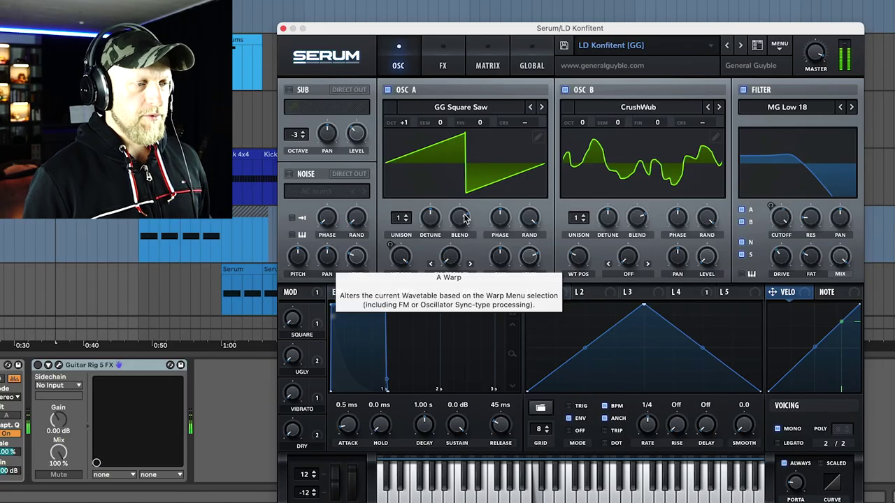
click(436, 47)
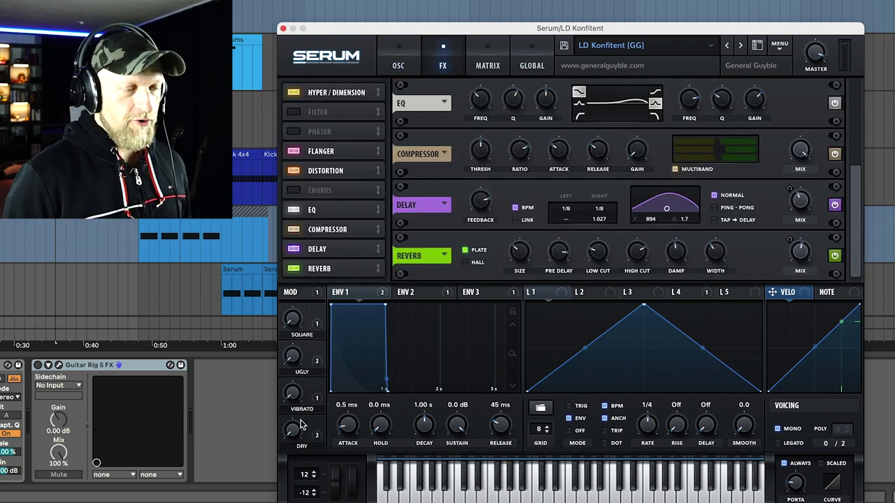
- Adjust the Dry macro of the LD Konfitent patch while the lead plays and close the Serum window
mouse_move(296, 429)
drag(303, 369, 323, 241)
drag(287, 386, 287, 386)
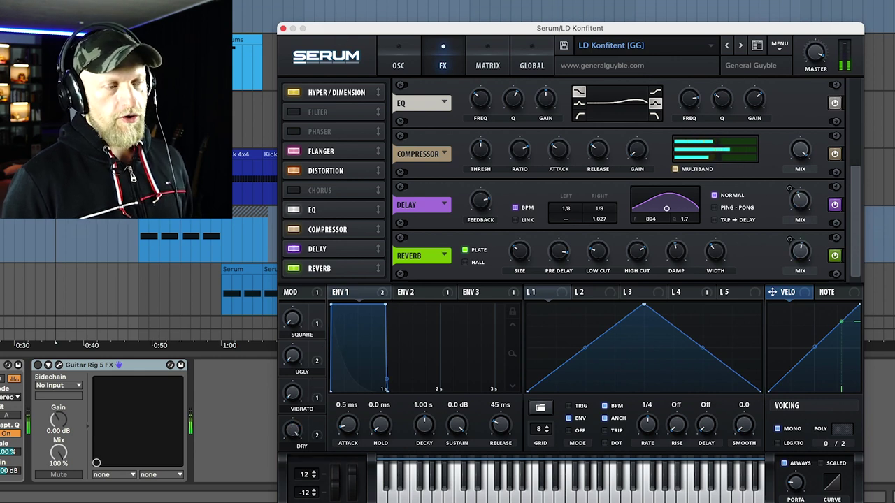
click(283, 29)
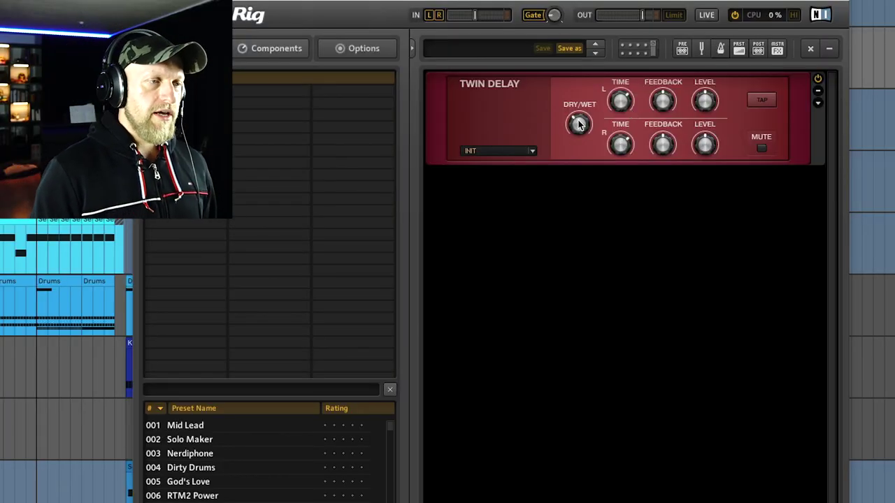
- Raise the dry/wet of Guitar Rig's Twin Delay and shorten its left and right delay times
drag(580, 130, 587, 119)
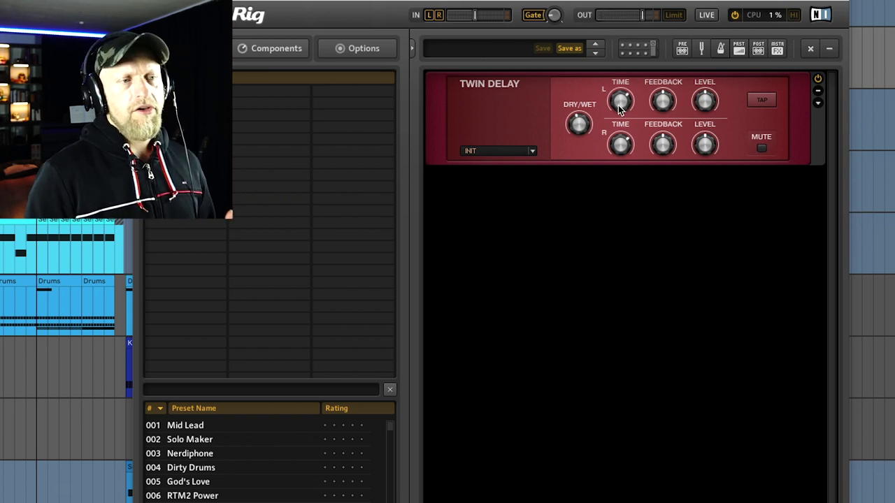
mouse_move(620, 108)
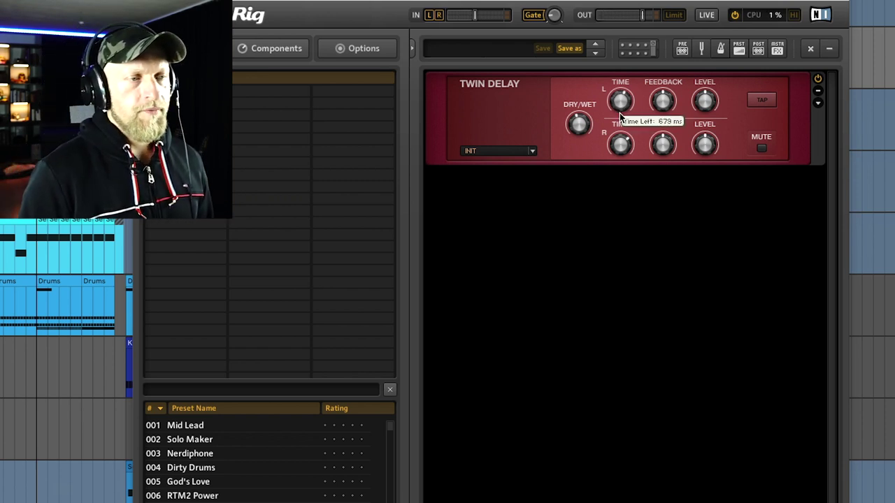
drag(618, 119, 619, 123)
drag(618, 126, 619, 124)
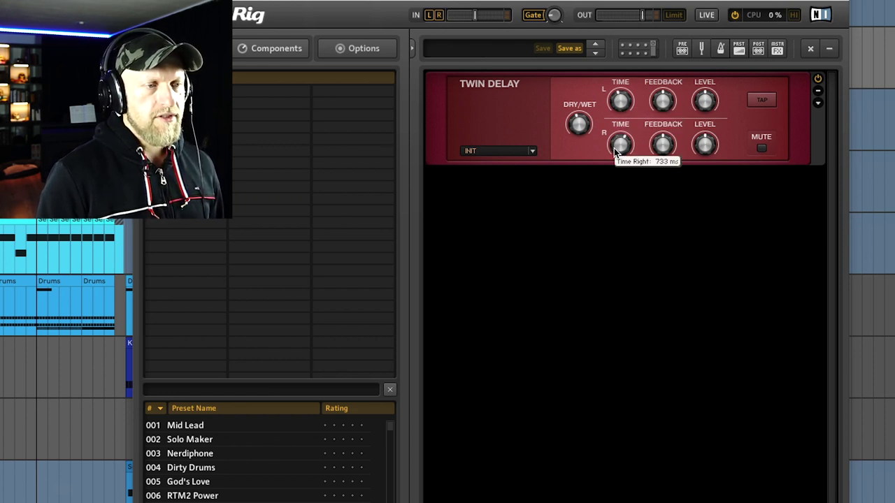
drag(614, 156, 614, 164)
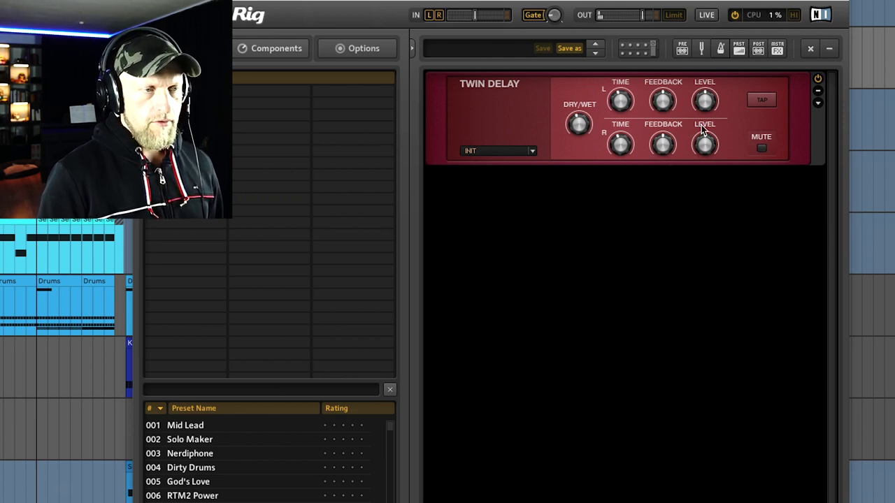
- Shorten both Twin Delay times further during playback and fine-tune the dry/wet balance
click(623, 109)
drag(623, 109, 622, 112)
click(628, 146)
drag(624, 149, 622, 152)
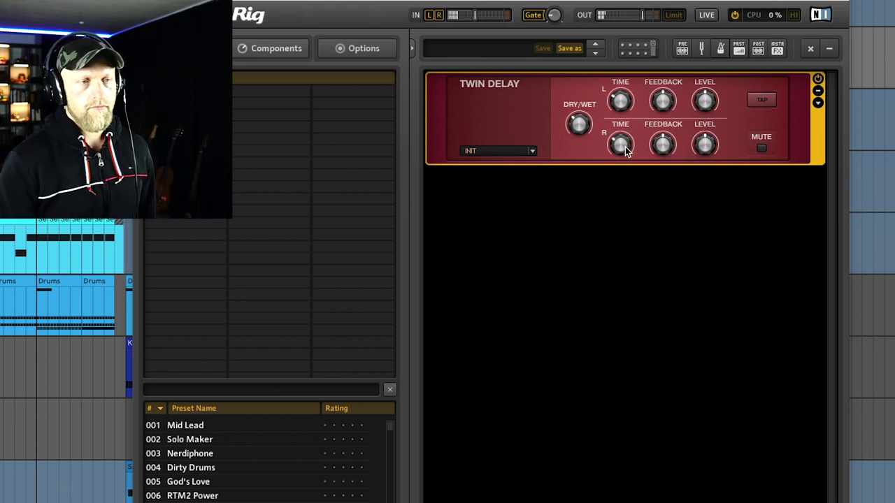
drag(584, 132, 586, 126)
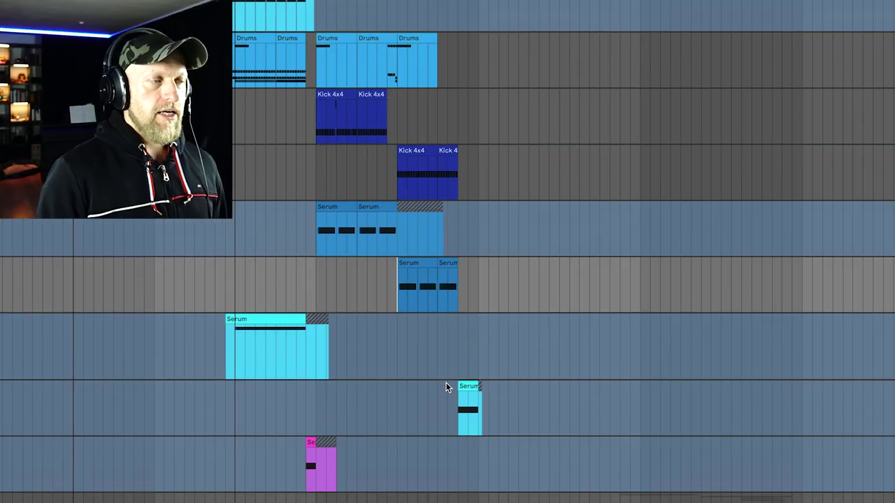
- Move both notes of the bar 41 clip on the SY Screech 18 track one sixteenth earlier and play the clip
click(398, 290)
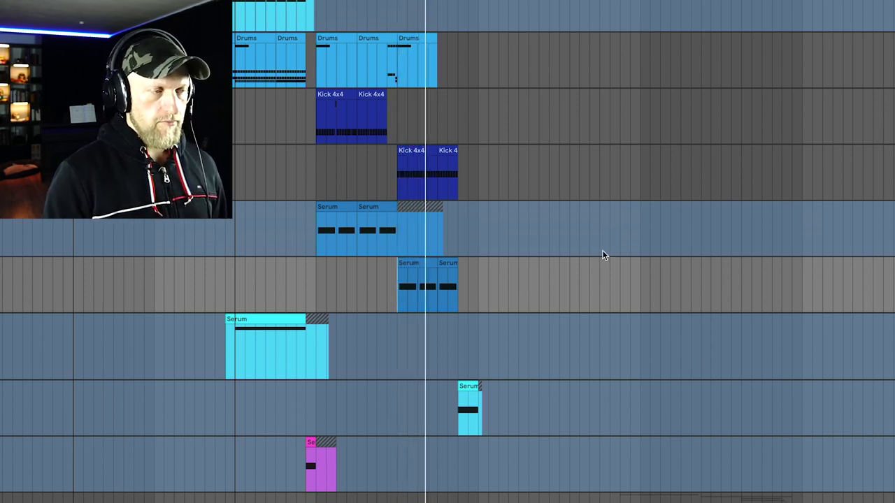
shift+click(437, 285)
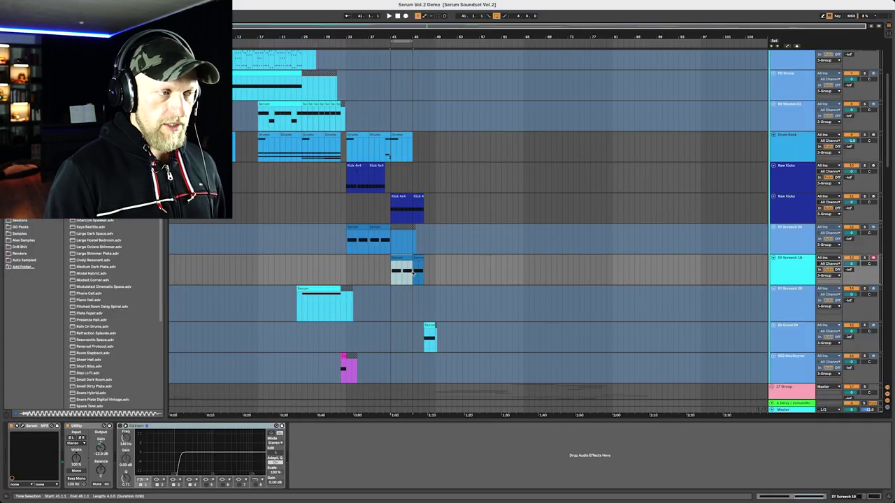
key(super+e)
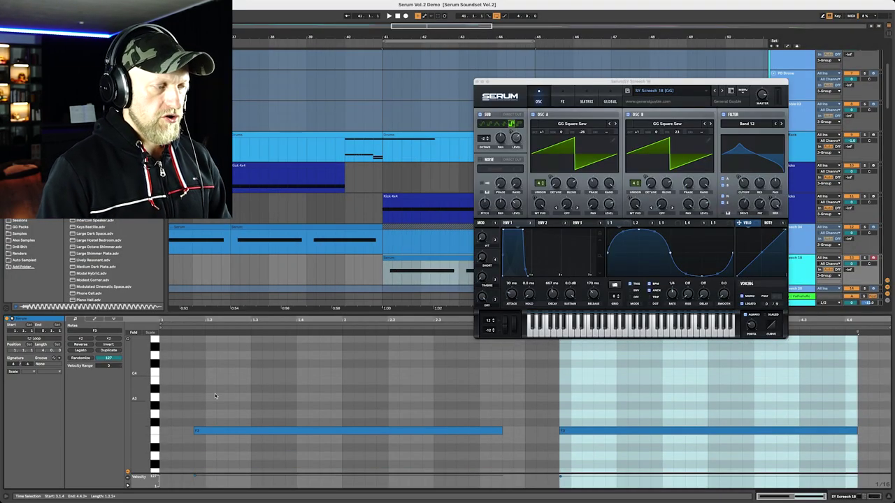
drag(215, 394, 718, 480)
key(Left)
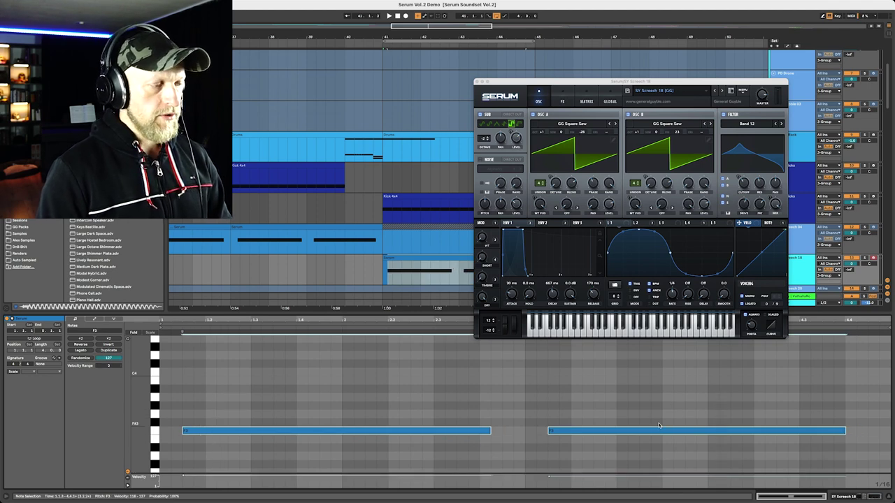
key(space)
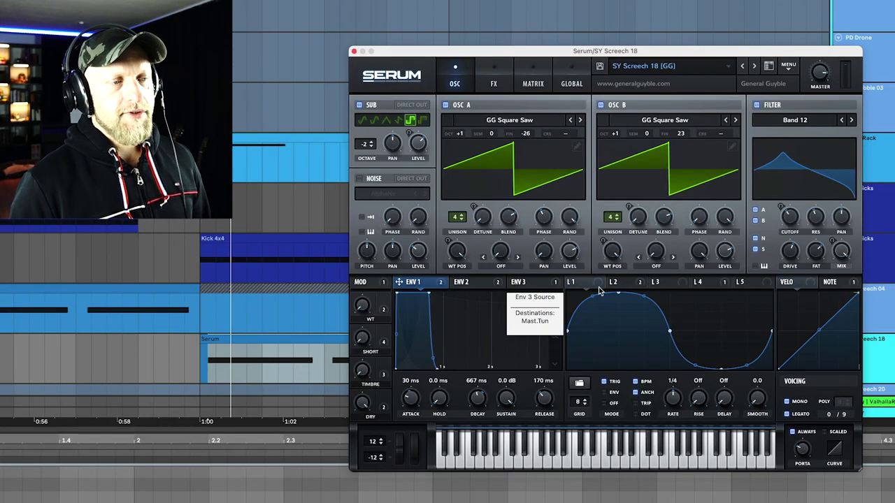
- Show Envelope 2 of the SY Screech 18 patch and remove all modulators from its attack
click(463, 282)
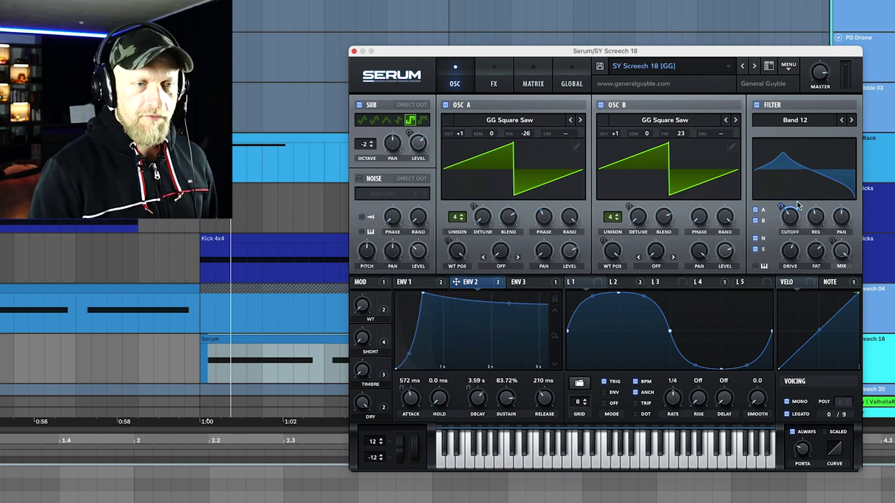
click(496, 85)
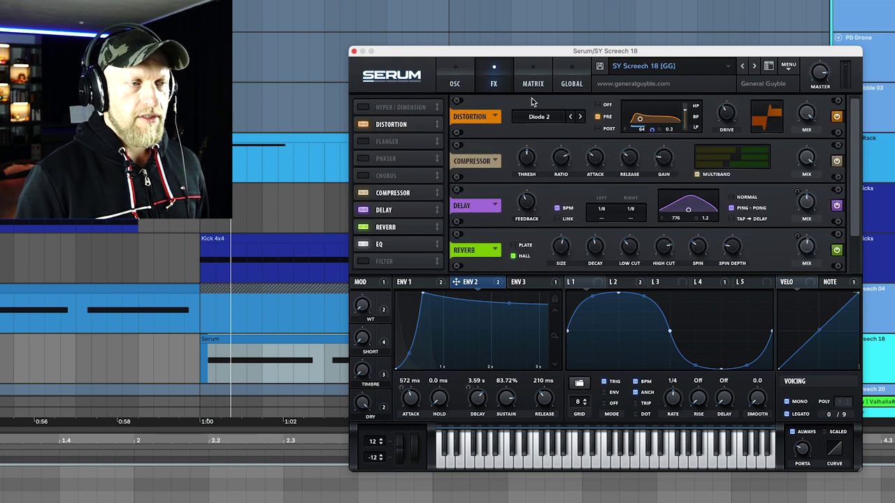
click(458, 85)
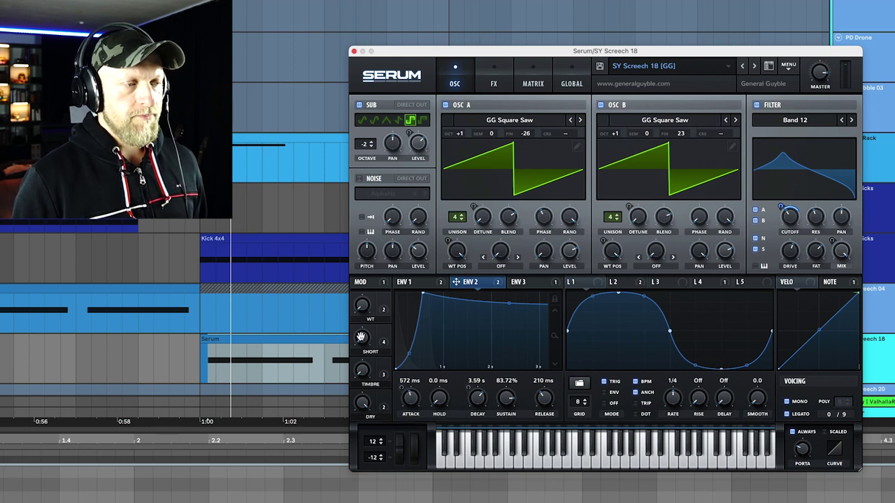
right_click(409, 400)
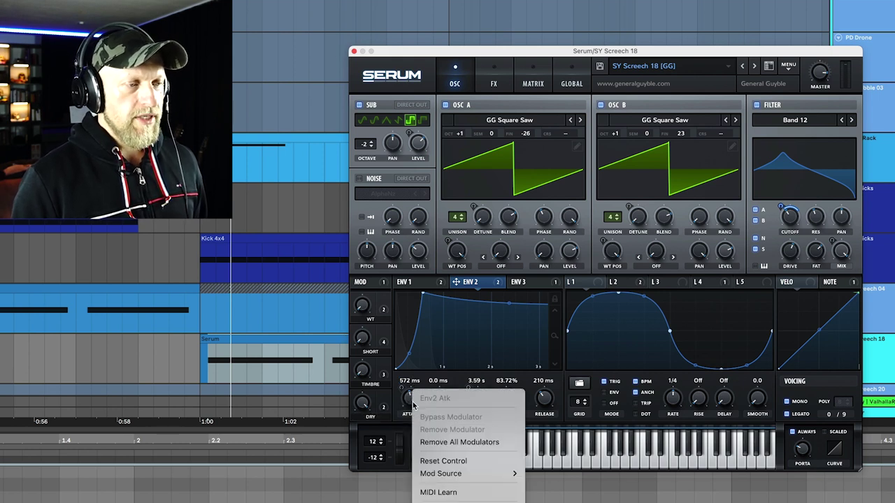
click(459, 442)
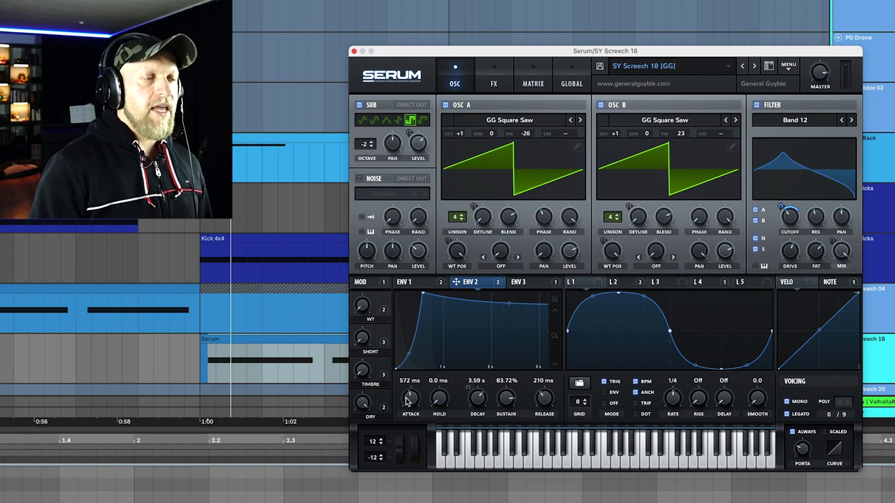
- Mark the start of the screech clip's first note, switch to Calculator, multiply 187.5 by 2 and add another 187.5
click(232, 364)
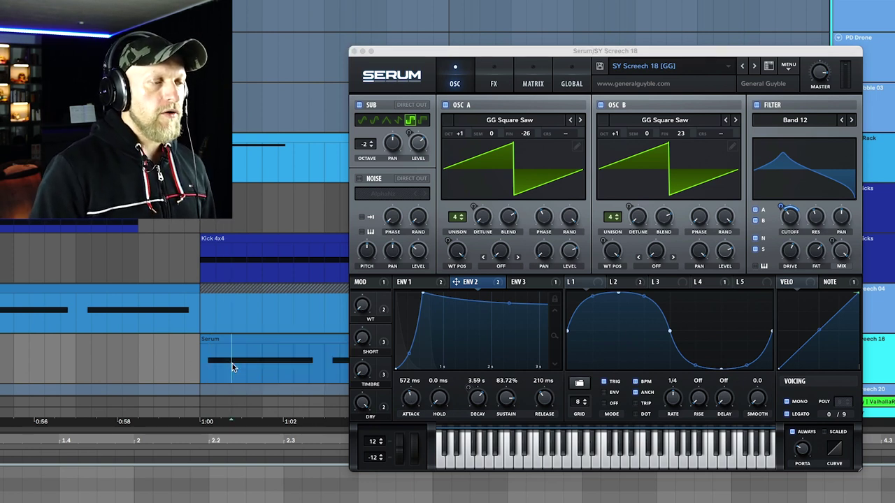
drag(288, 364, 213, 362)
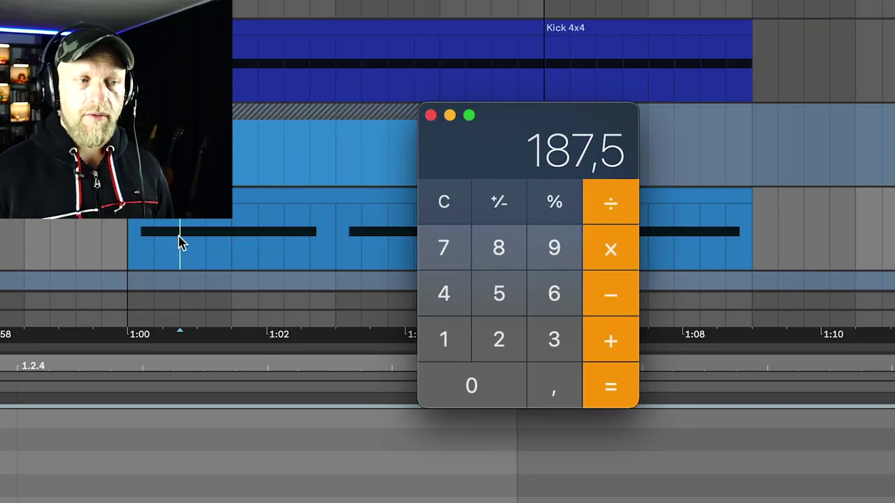
click(613, 255)
click(498, 344)
click(600, 381)
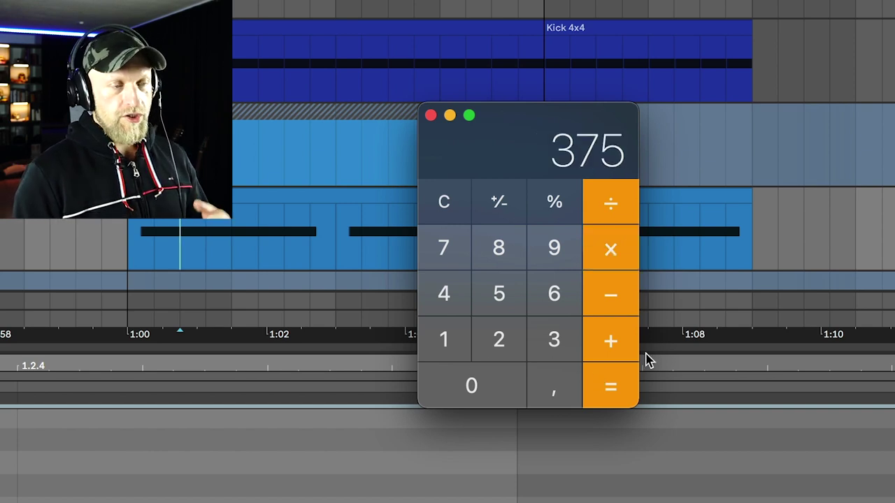
click(607, 346)
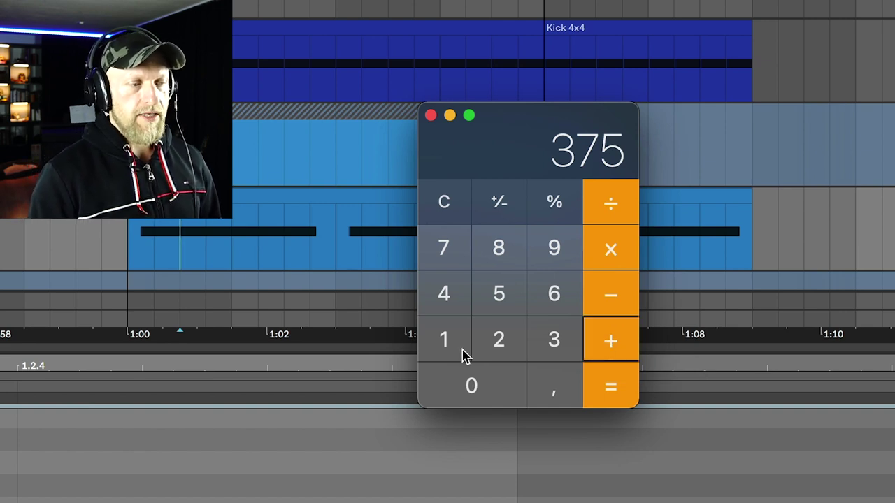
click(444, 351)
click(491, 250)
click(439, 253)
click(557, 393)
click(491, 286)
click(609, 392)
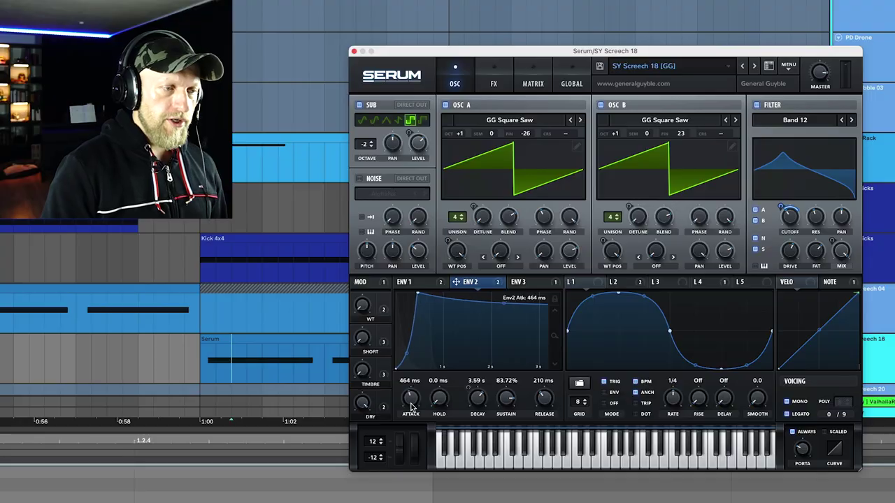
- Set the Envelope 2 attack of the SY Screech 18 patch to 562 ms and play the clip
drag(413, 405, 409, 392)
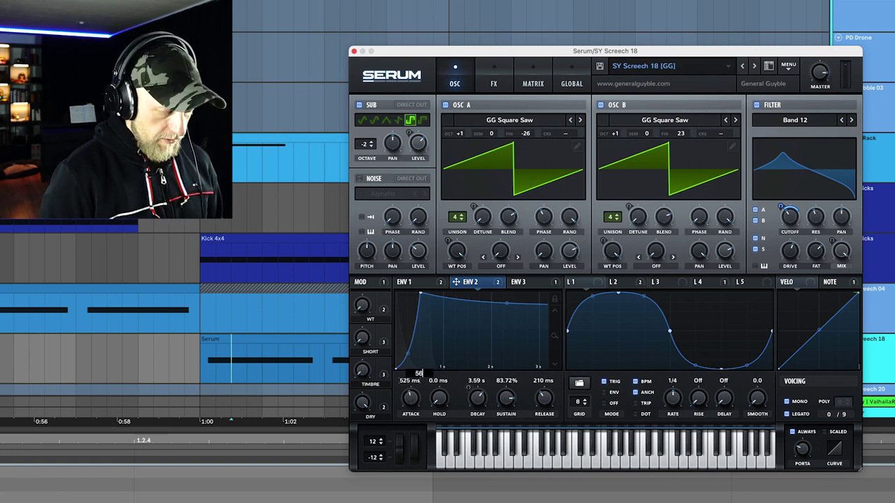
text(2)
key(Return)
key(space)
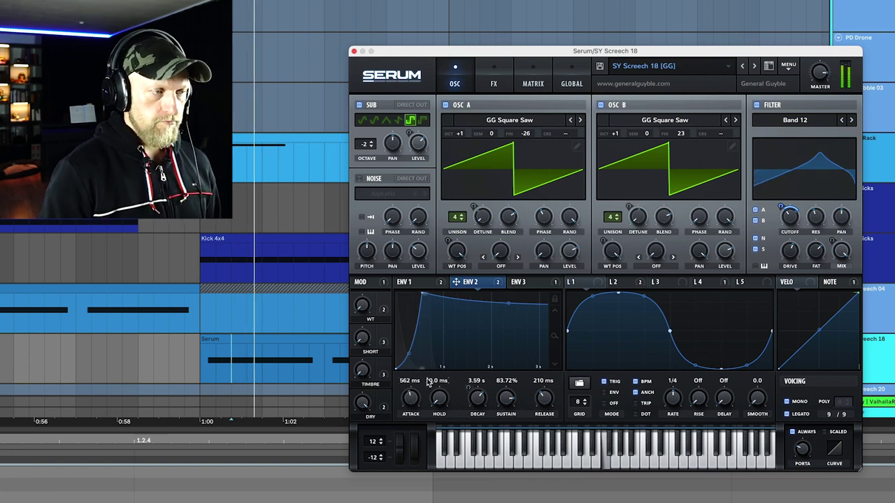
click(233, 341)
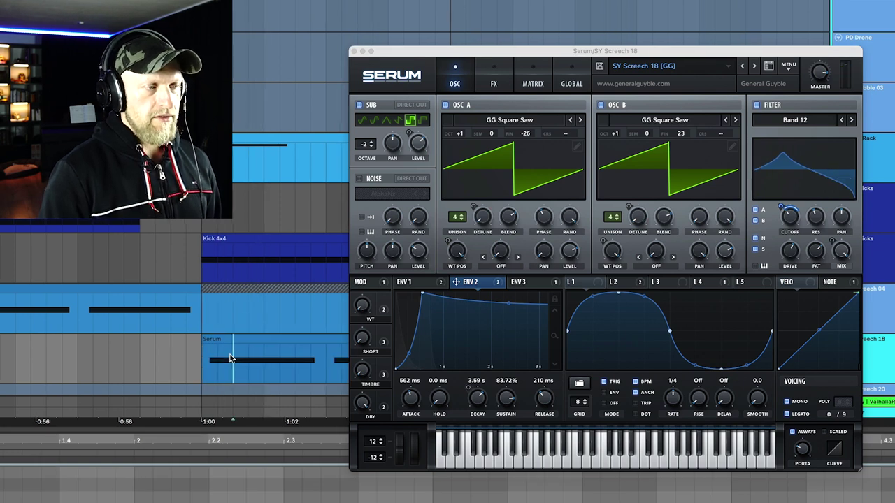
key(space)
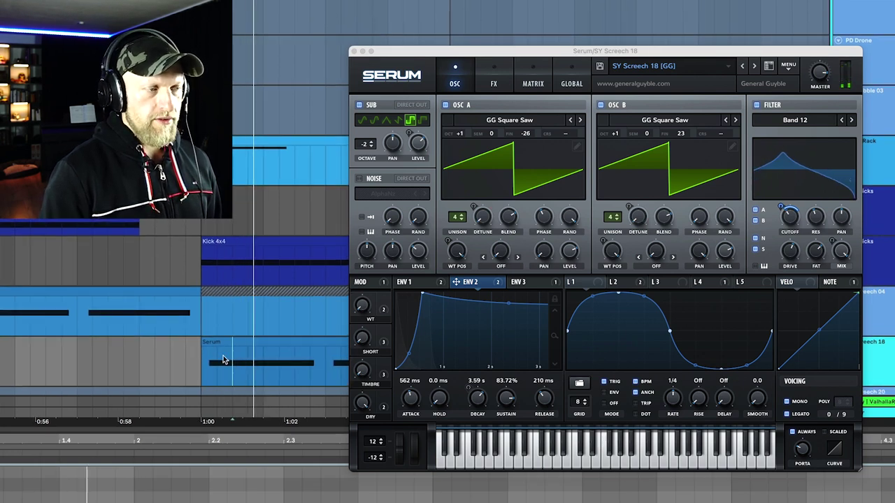
- Show Envelope 3 of the screech patch and adjust its decay to 550 ms while playing the clip from its start
drag(234, 357, 263, 356)
click(527, 282)
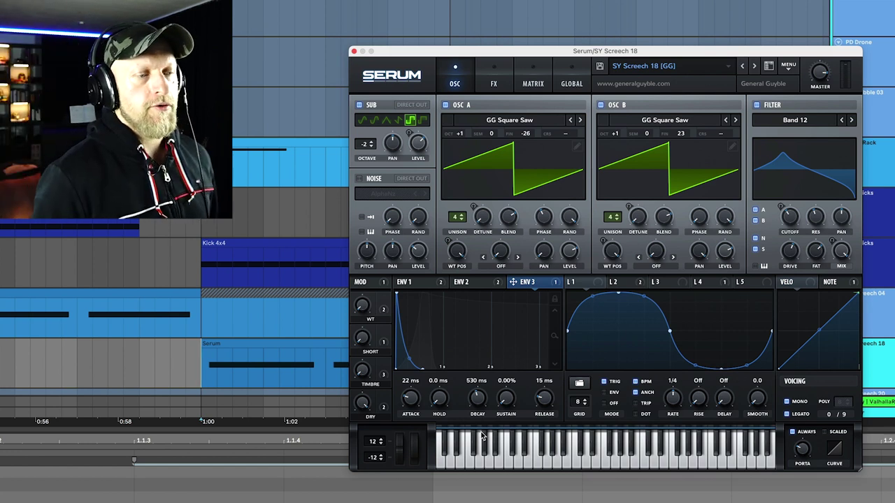
scroll(481, 402, up, 2)
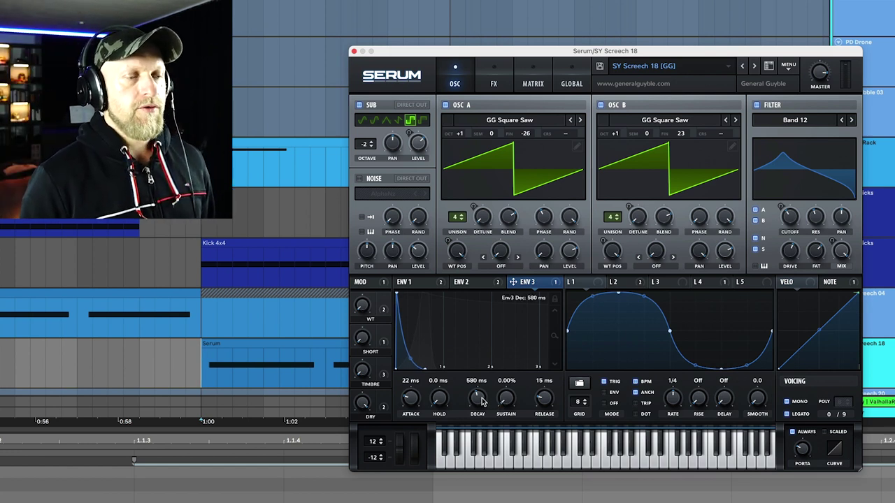
scroll(479, 403, down, 2)
key(space)
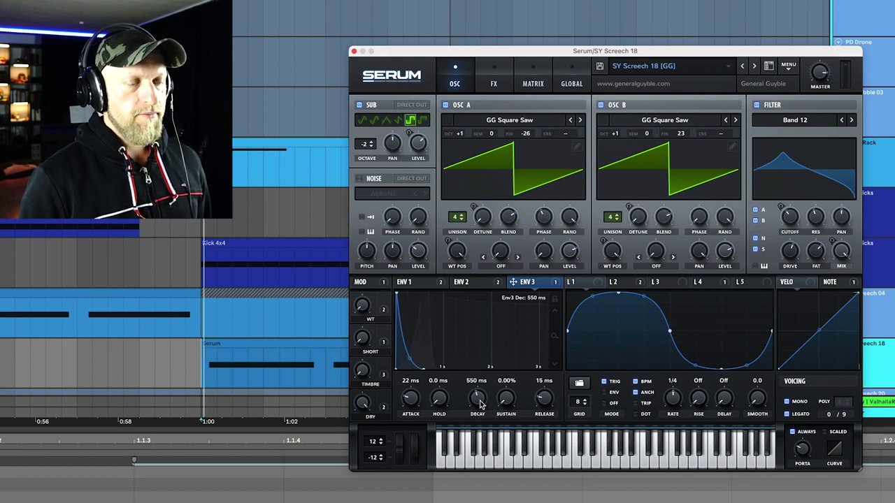
scroll(480, 405, down, 1)
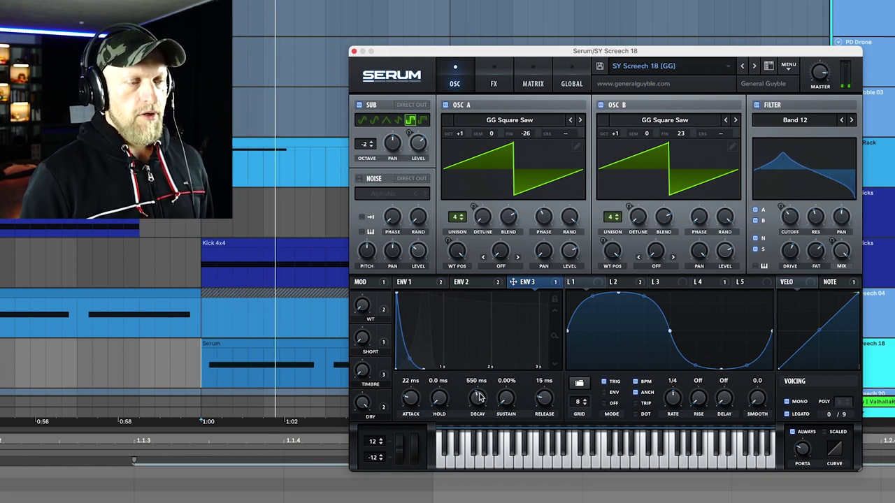
- Switch to Calculator and multiply 562.5 by 2
key(super+Tab)
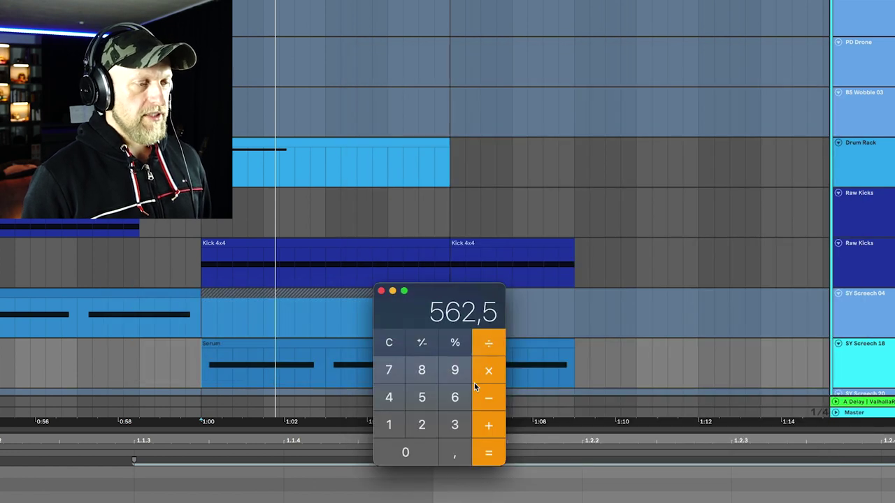
key(super+Tab)
key(super+Tab)
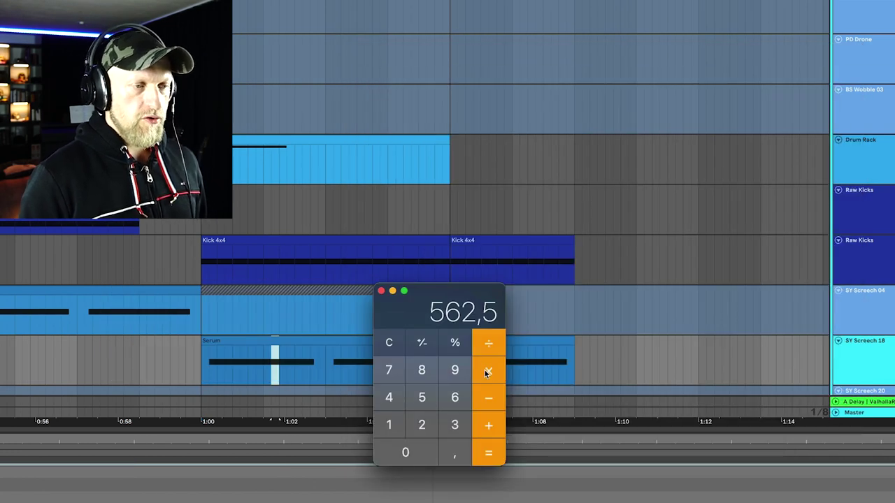
click(488, 372)
click(427, 428)
click(486, 453)
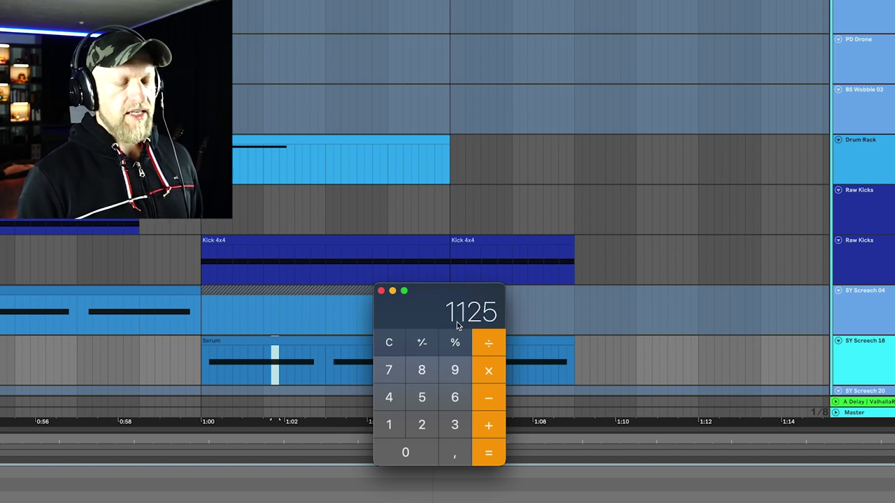
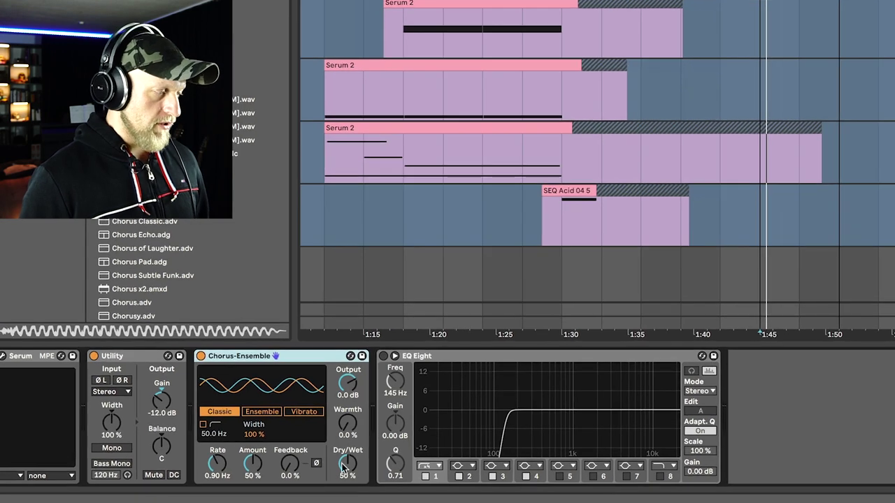
- Set the amount and dry/wet of Chorus-Ensemble to 100 %, then try a different rate while listening
drag(247, 468, 246, 442)
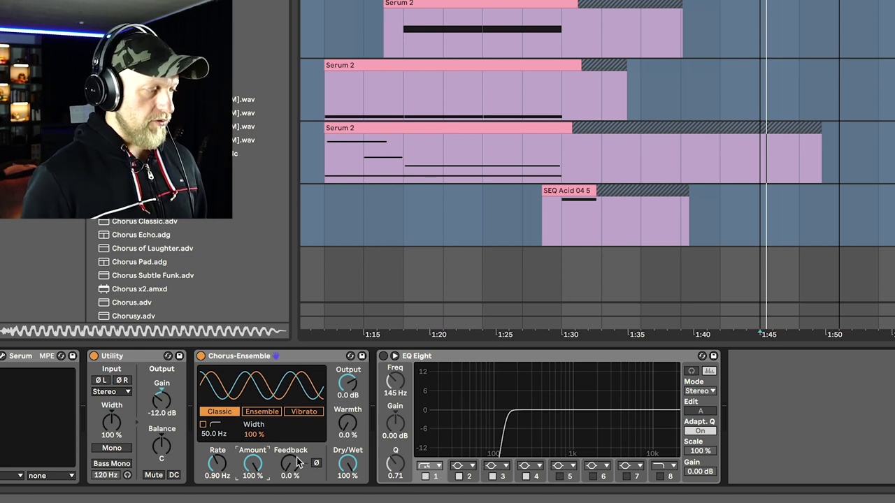
key(space)
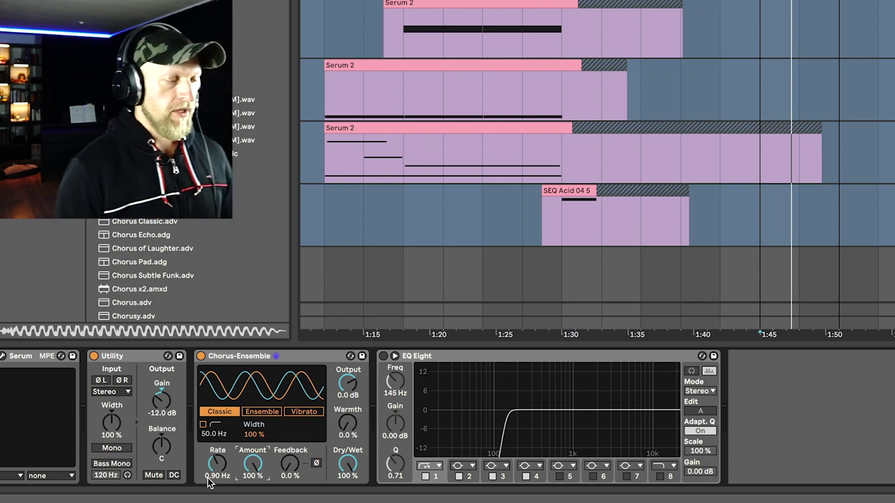
mouse_move(218, 463)
mouse_down()
mouse_move(217, 490)
mouse_move(217, 455)
mouse_move(217, 472)
mouse_up()
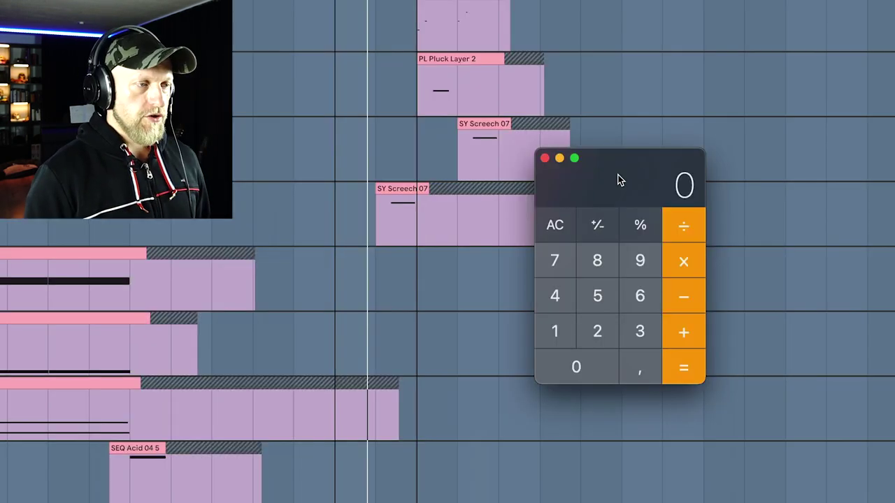
- Divide 160 by 60 in Calculator and set the Chorus-Ensemble rate to 2.7 Hz
drag(528, 216, 518, 184)
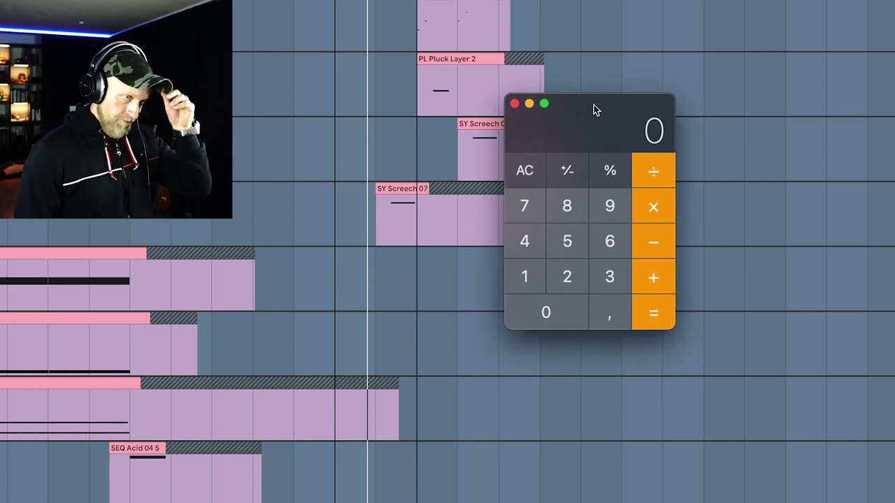
click(529, 279)
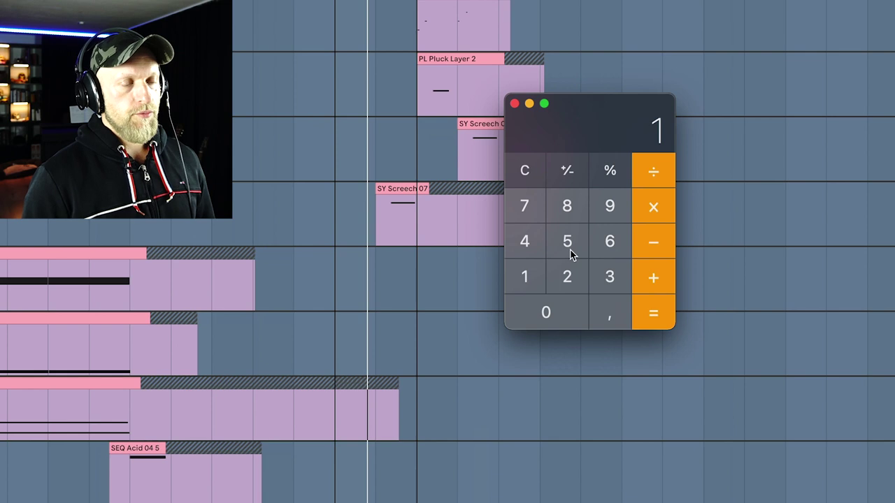
click(605, 242)
click(558, 312)
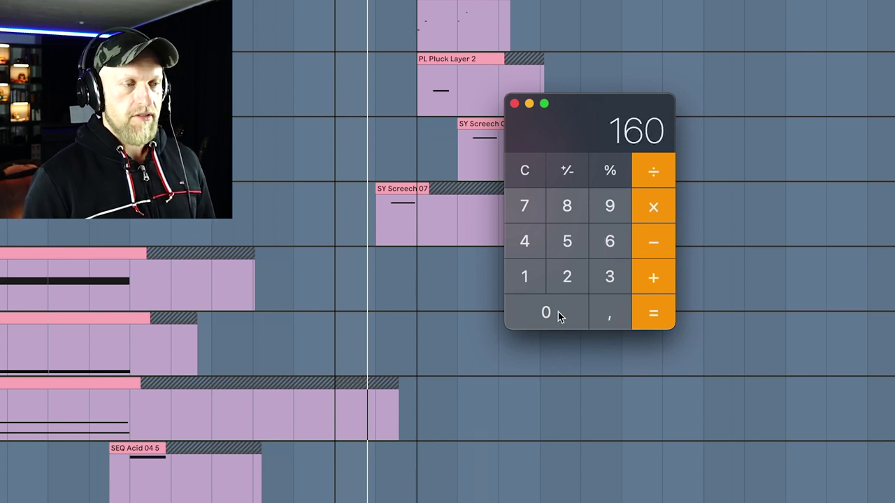
click(654, 170)
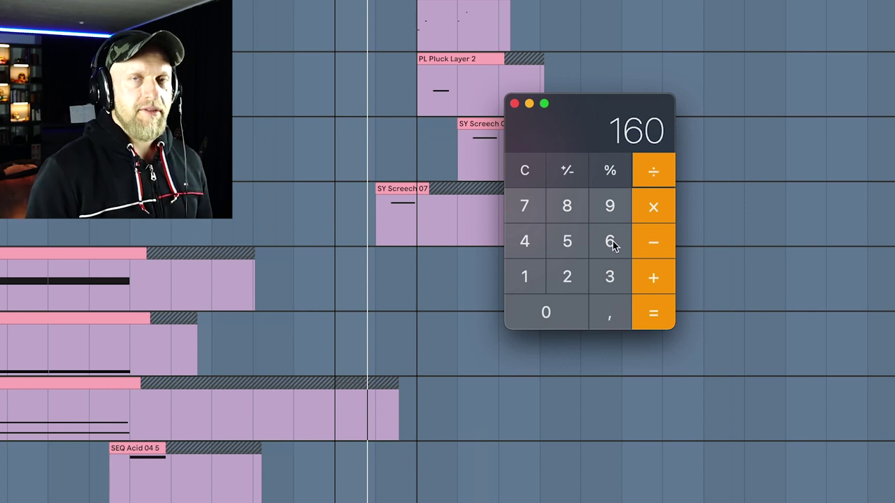
text(60)
key(Return)
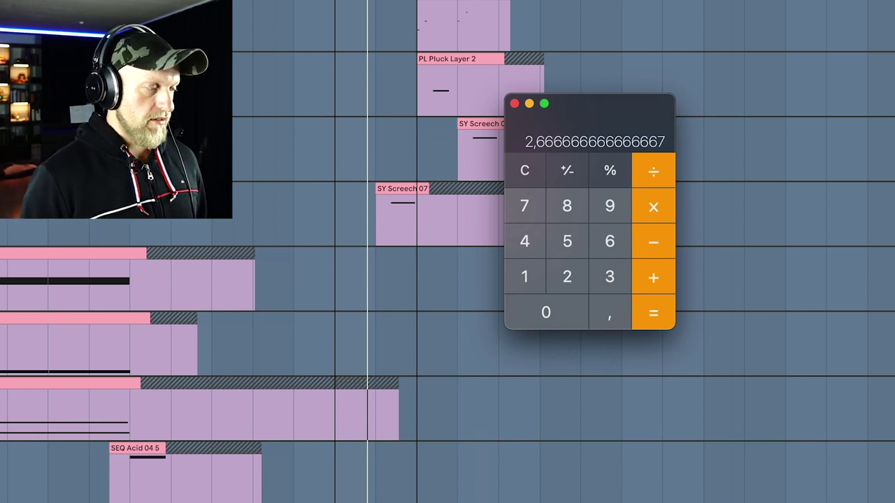
key(super+q)
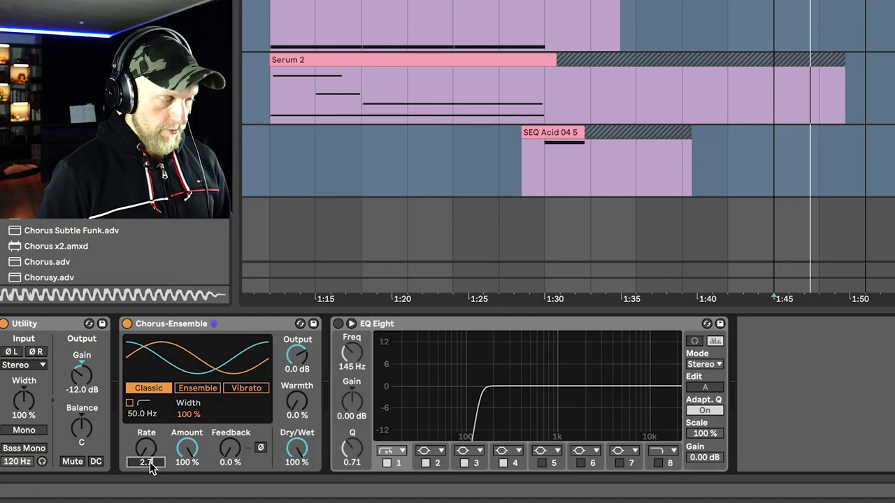
key(Return)
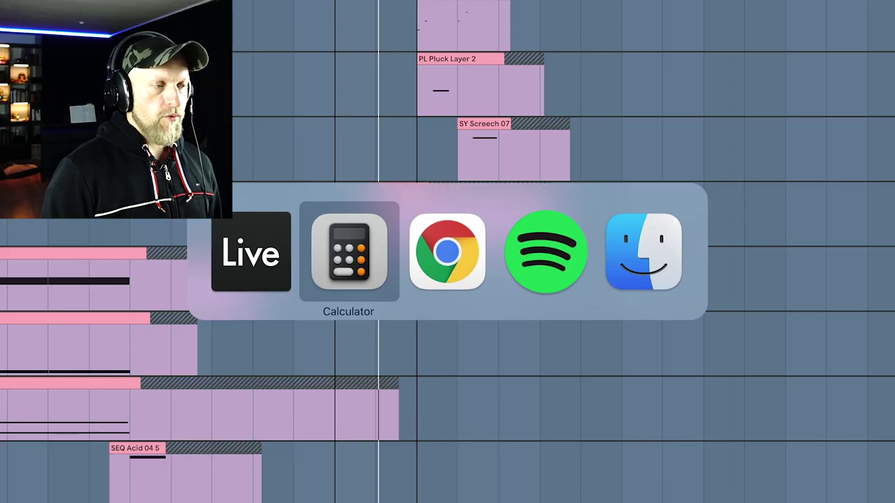
- Divide the previous calculator result by 4 and set the Chorus-Ensemble rate to 0.67 Hz
key(super+Tab)
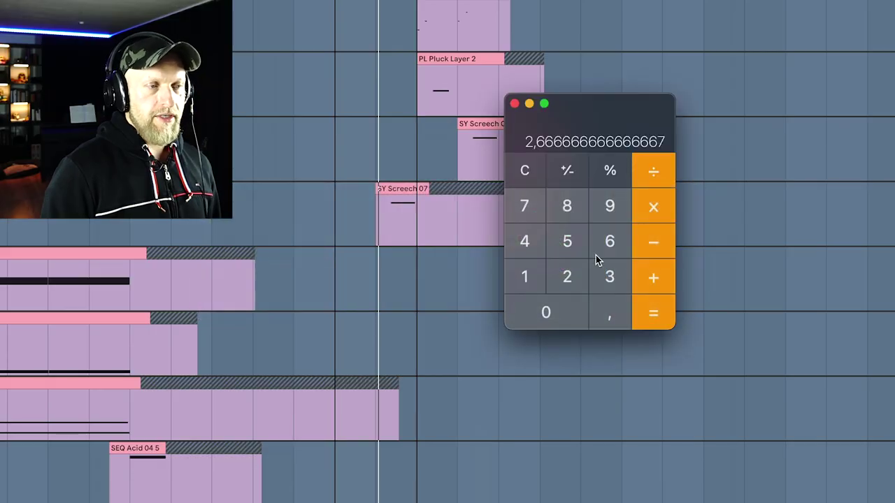
click(654, 175)
click(524, 242)
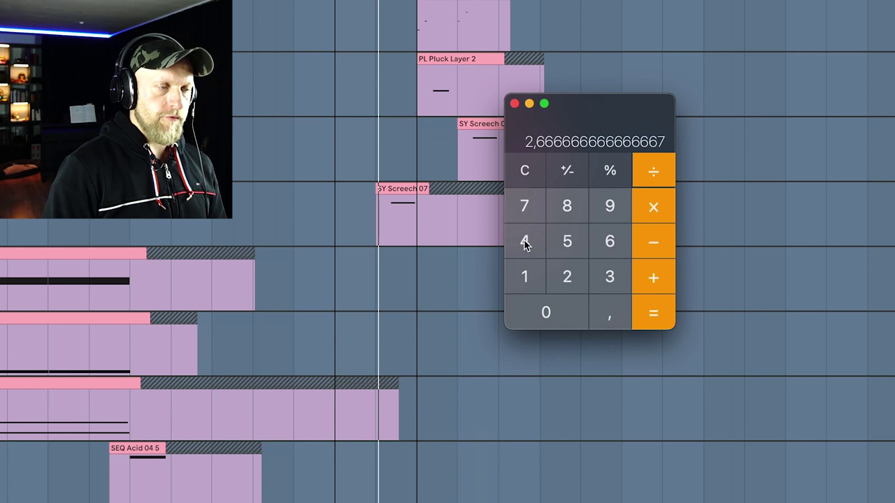
click(661, 315)
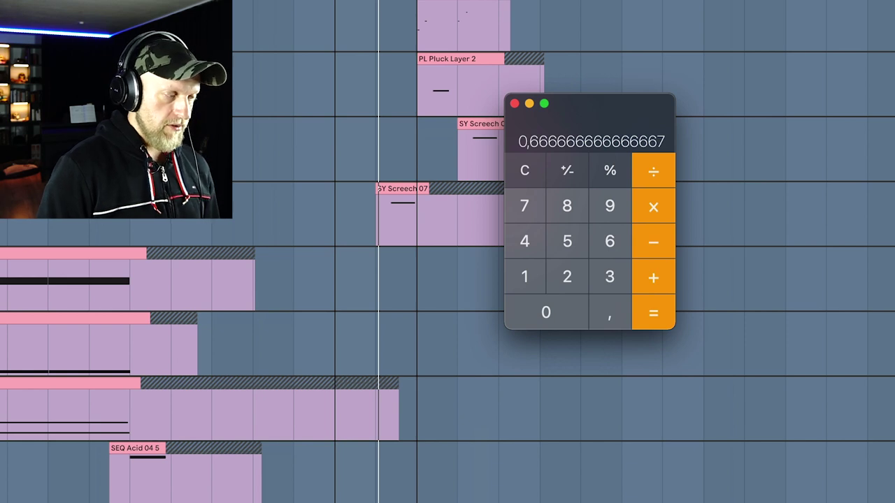
key(super+q)
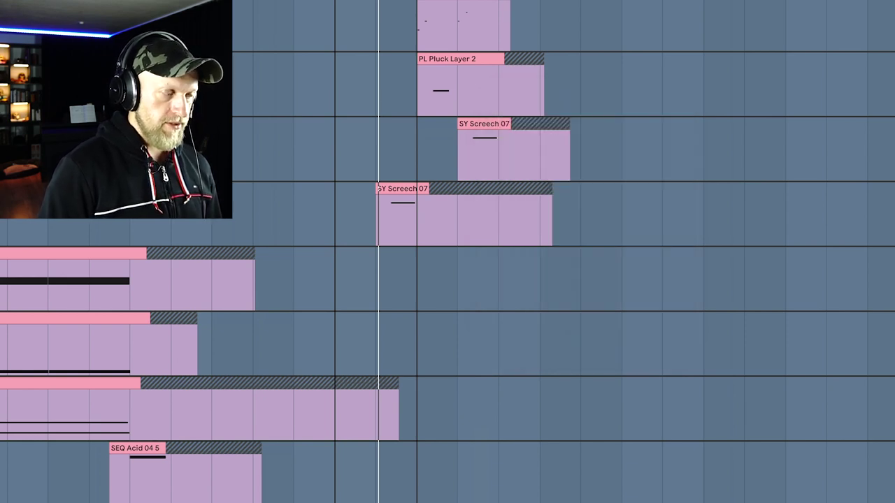
text(0.67)
key(Return)
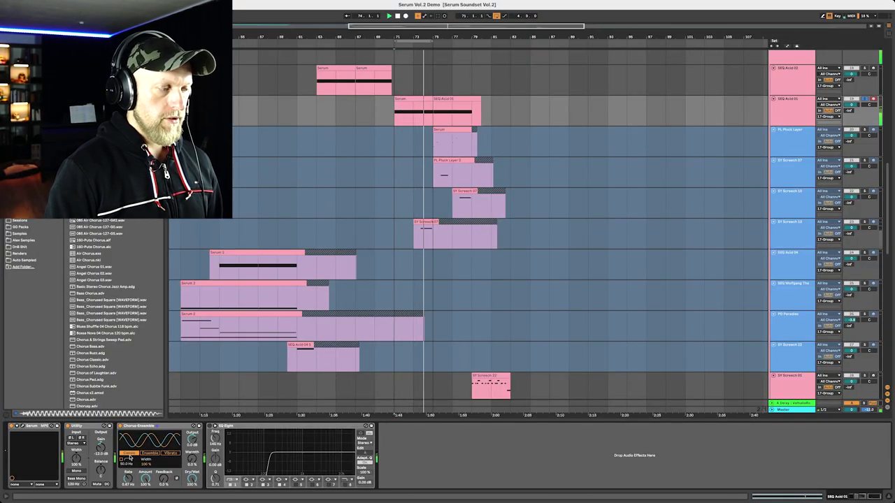
- Open the Serum patch SEQ Acid 01 with LFO 1 shown and recheck the result in Calculator
click(23, 426)
click(404, 276)
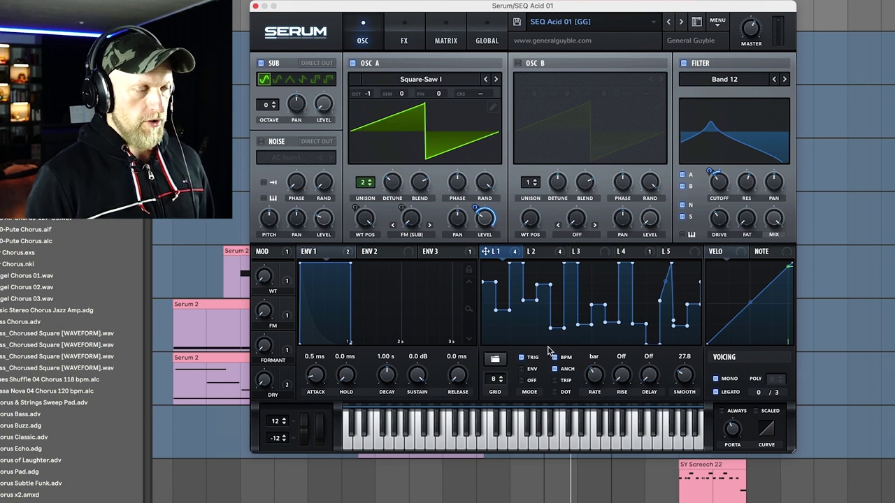
key(super+Tab)
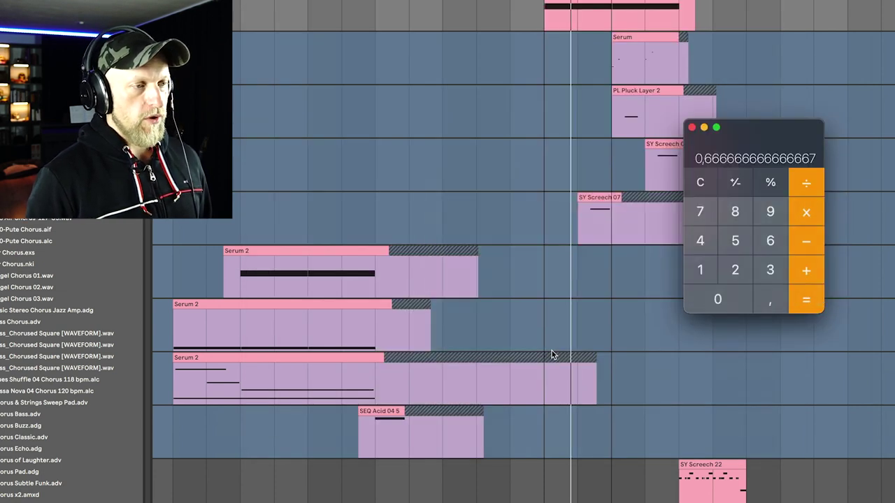
key(super+Tab)
- Turn off BPM sync for LFO 1, set its rate to 0.7 Hz and play the arrangement to listen
click(554, 368)
click(555, 357)
double_click(590, 357)
text(0.6)
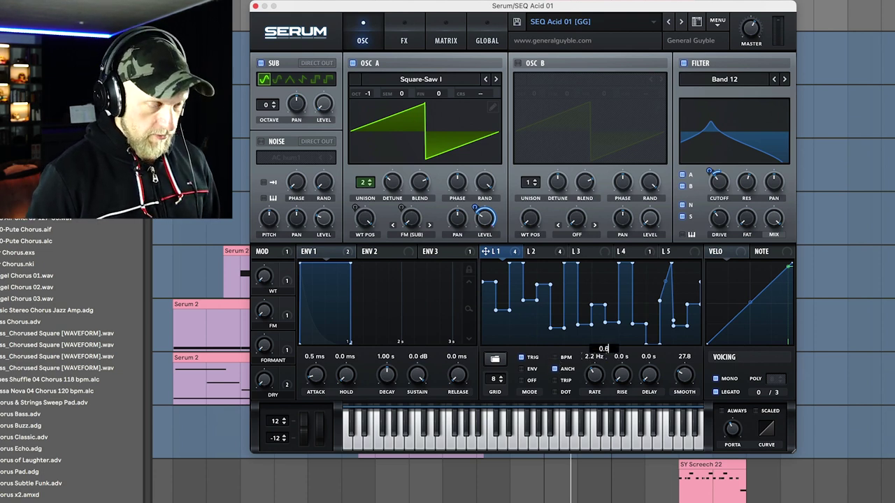
key(Return)
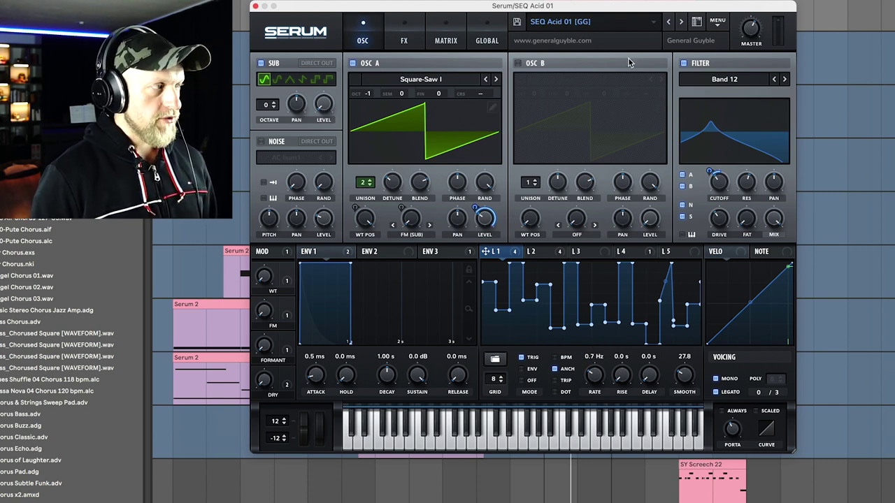
key(space)
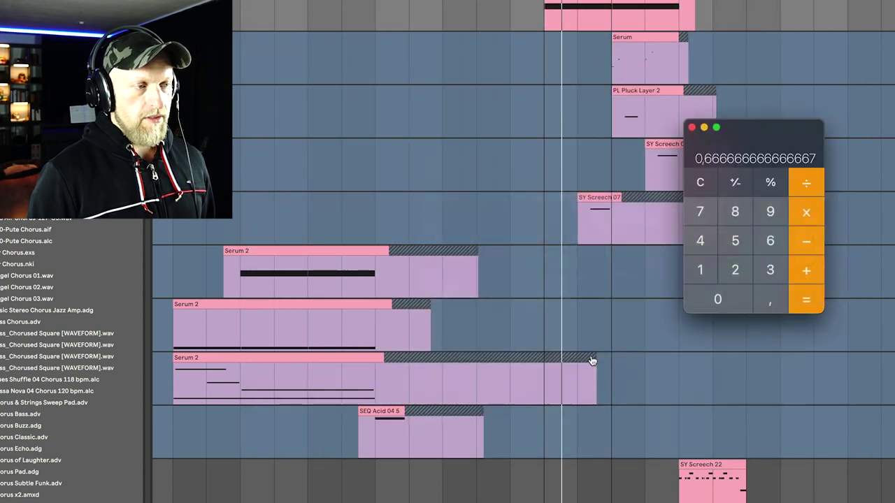
- Multiply the calculator result by 4, set the LFO 1 rate to 2.7 Hz and close the Serum patch
click(807, 215)
click(699, 241)
click(810, 302)
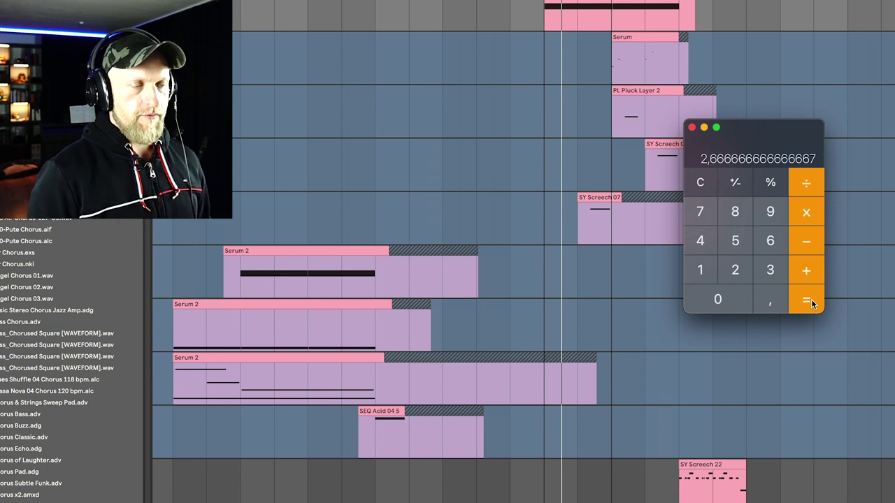
key(super+Tab)
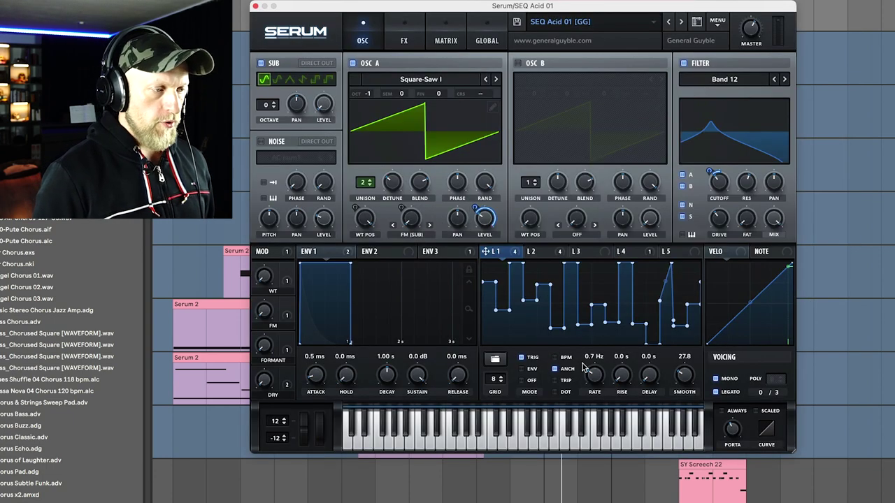
drag(590, 360, 591, 342)
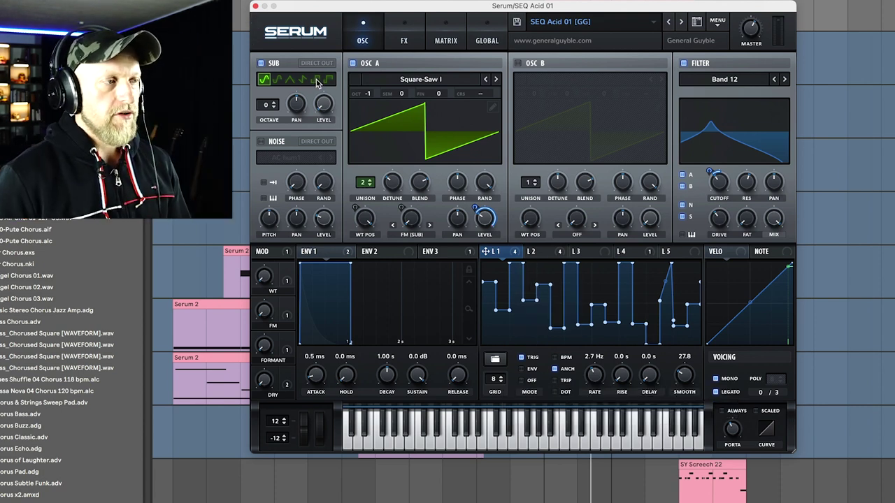
right_click(491, 223)
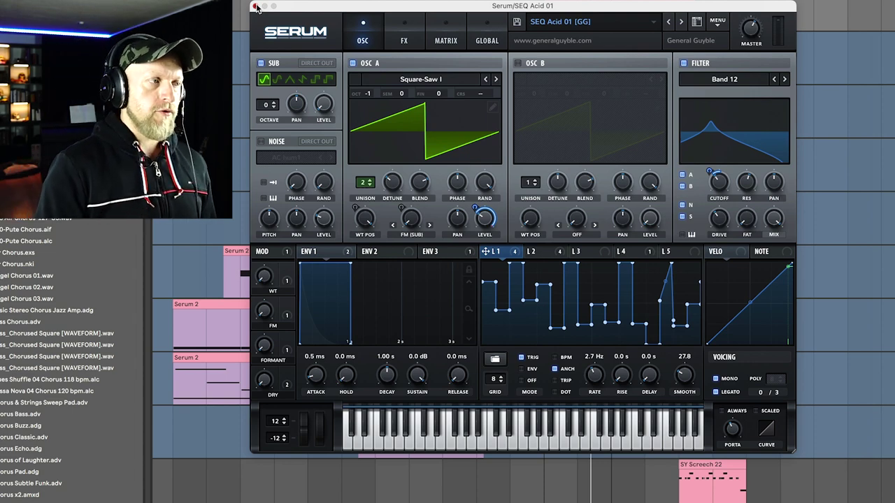
click(256, 7)
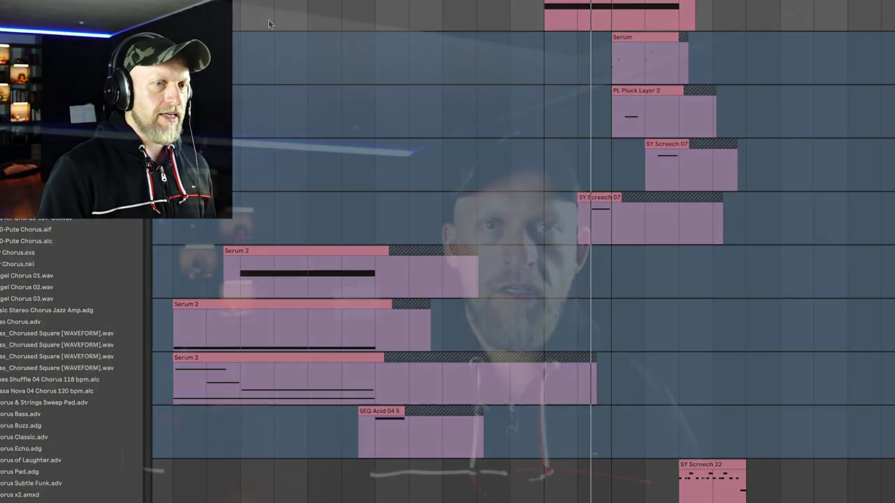